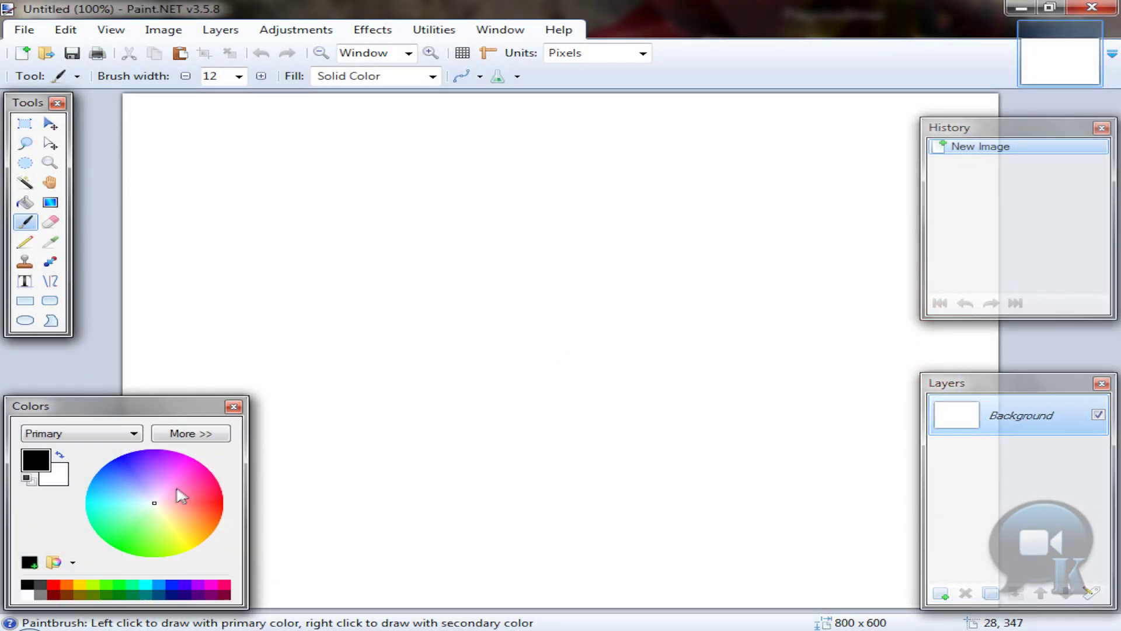
Fill the background with light grey (V≈71) and add an empty Layer 2 above it
click(39, 592)
click(202, 433)
drag(321, 548, 333, 547)
click(190, 392)
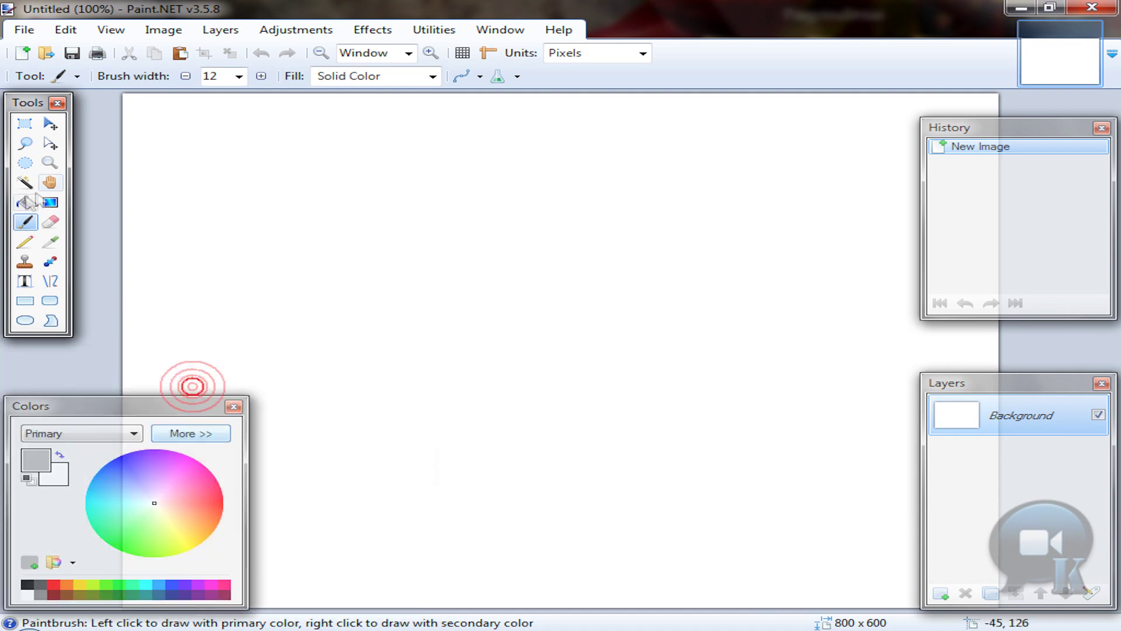
key(f)
click(523, 270)
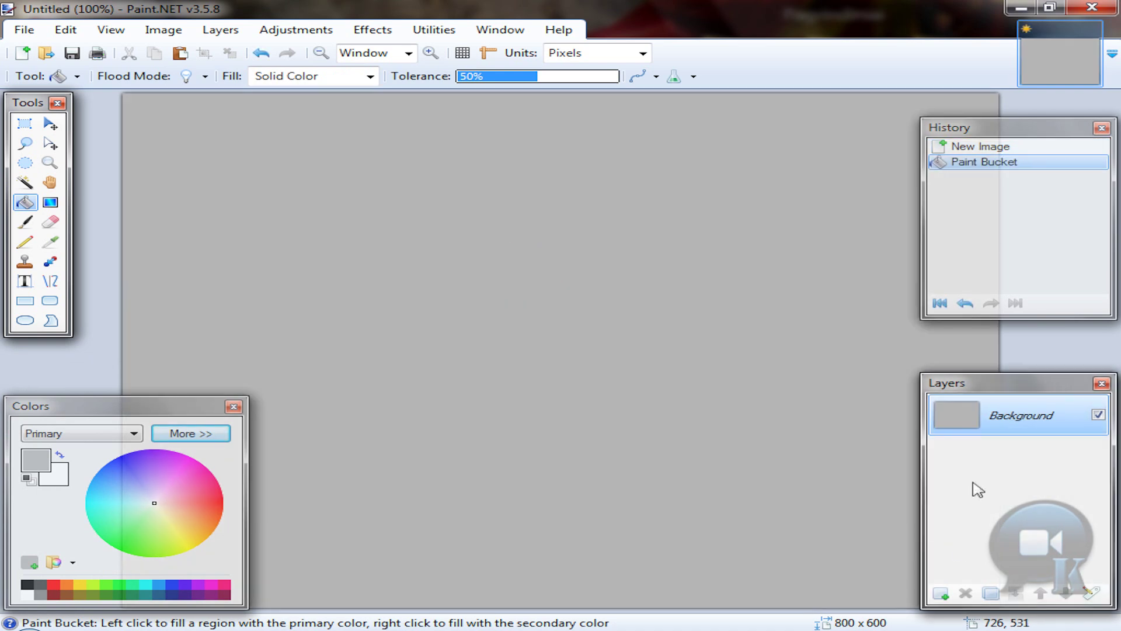
click(943, 598)
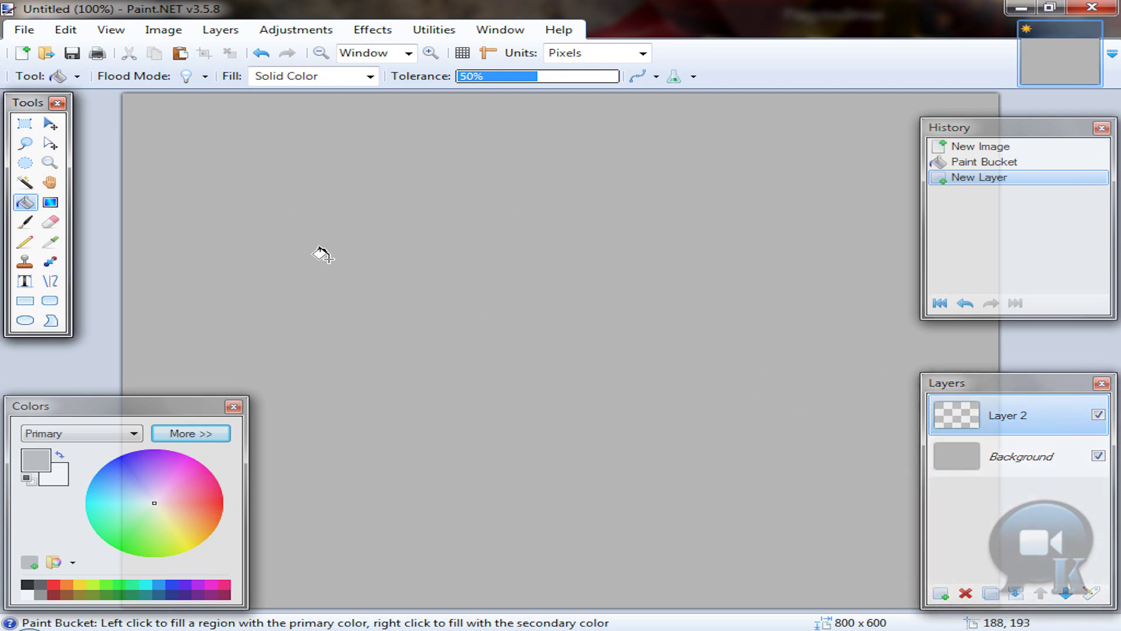
Type black '3D' text in Impact at size 288 and move it toward the centre
click(25, 280)
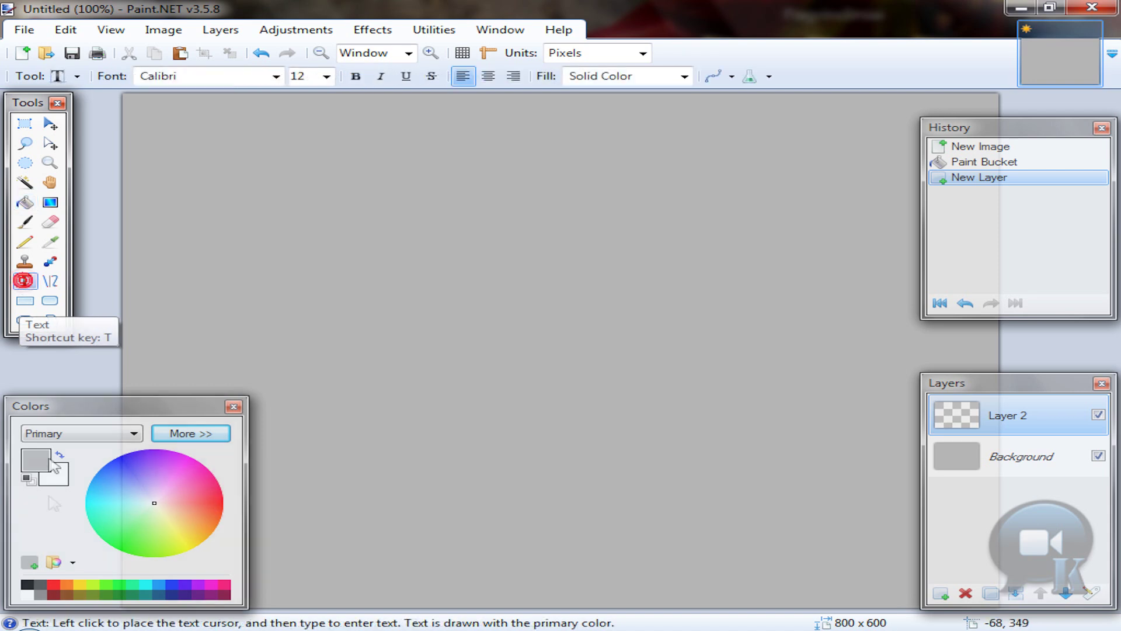
click(28, 585)
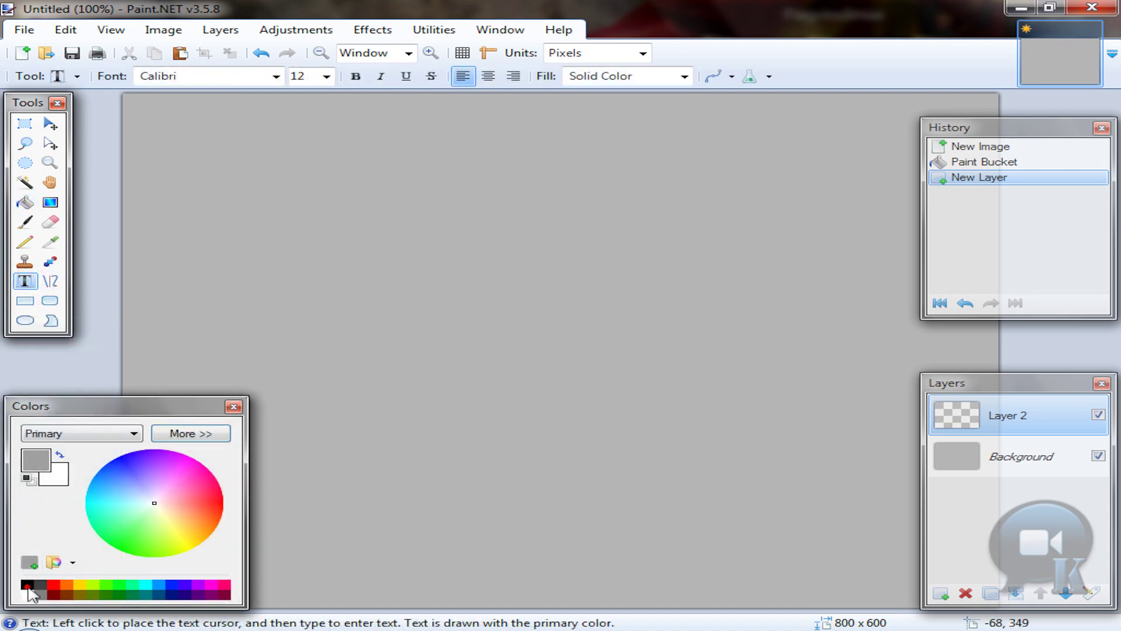
click(277, 77)
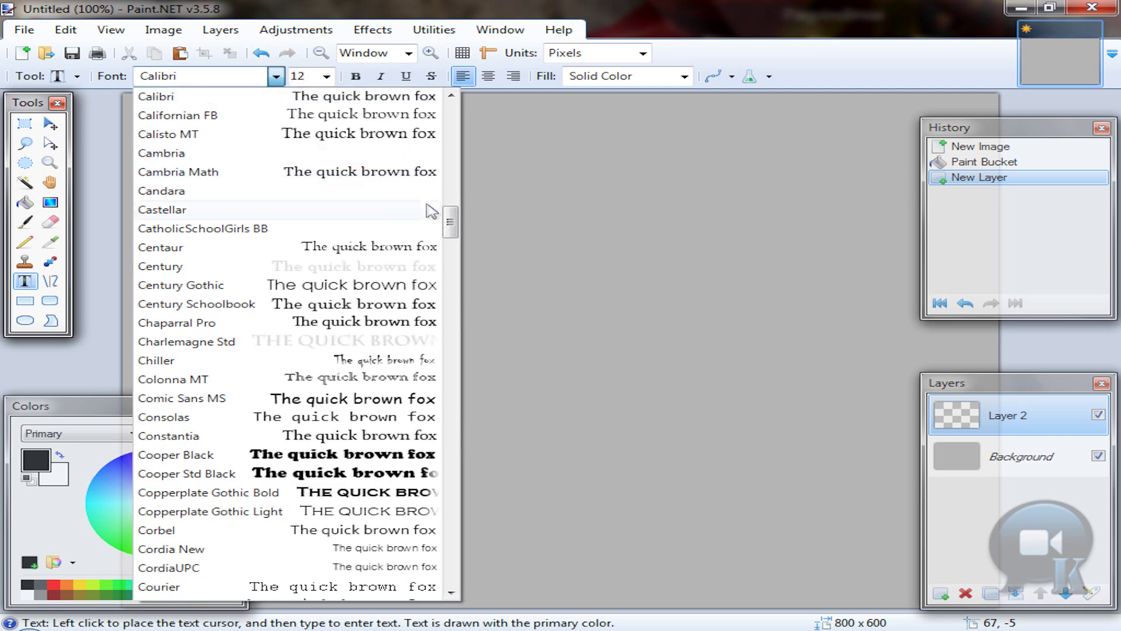
key(i)
text(Impact)
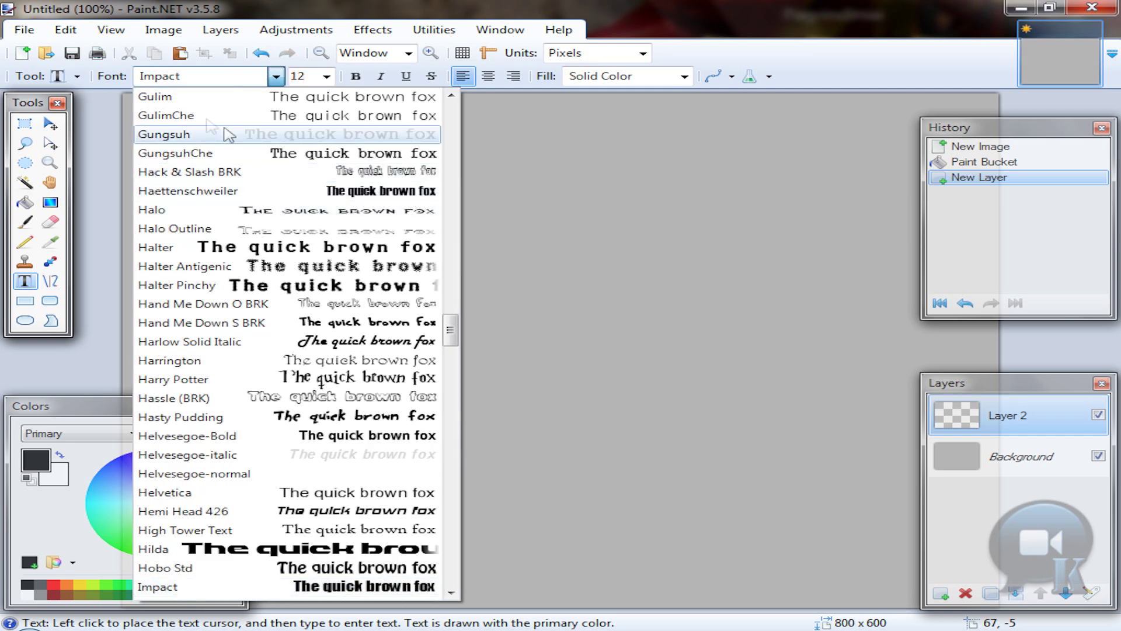
click(326, 77)
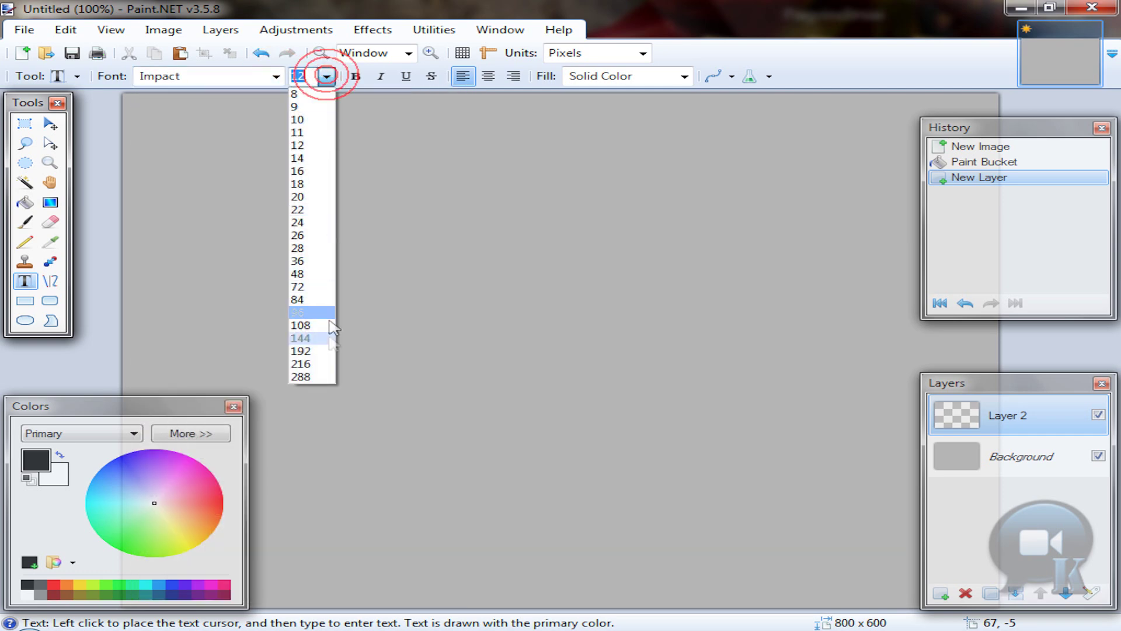
click(311, 377)
click(252, 307)
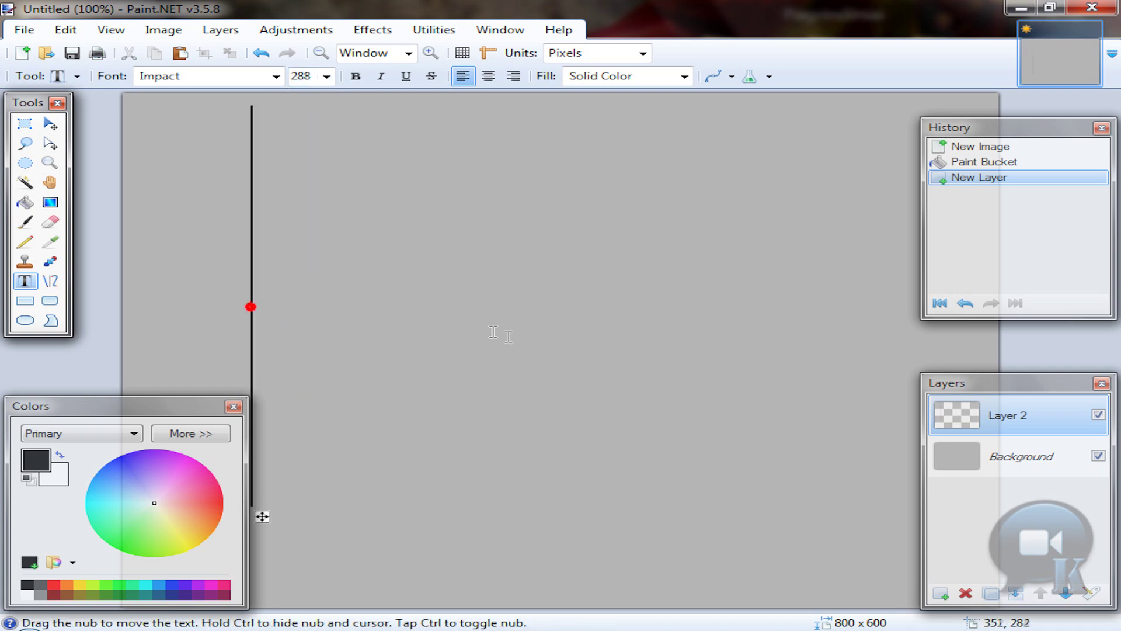
text(3D)
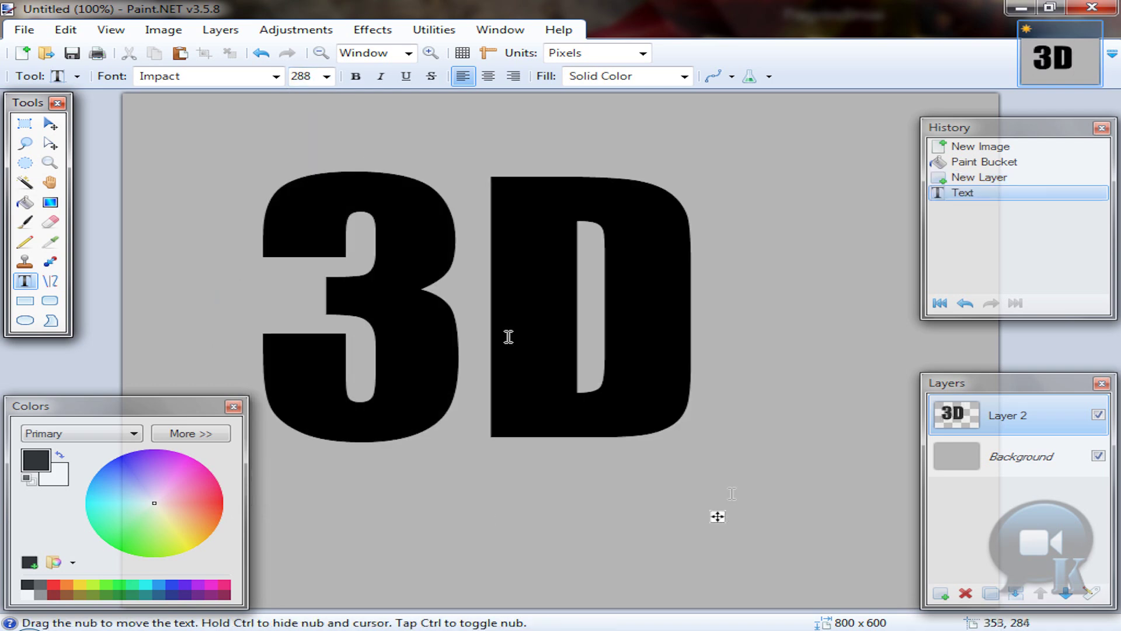
drag(719, 518, 770, 515)
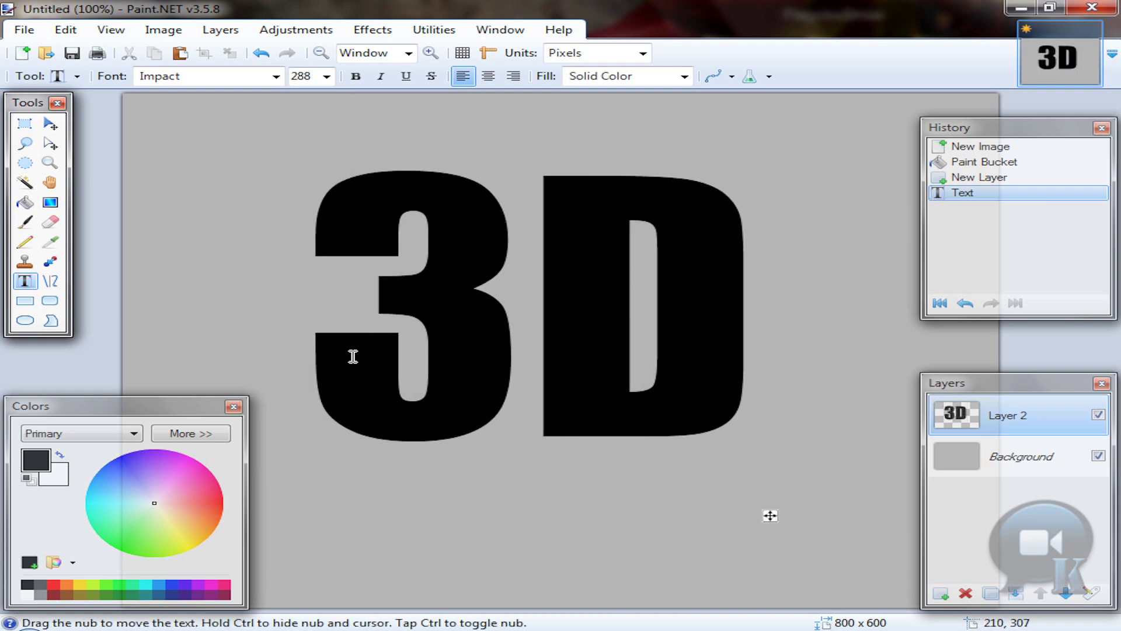
Fill both '3D' letters with red from the palette using the Paint Bucket
click(28, 587)
click(40, 586)
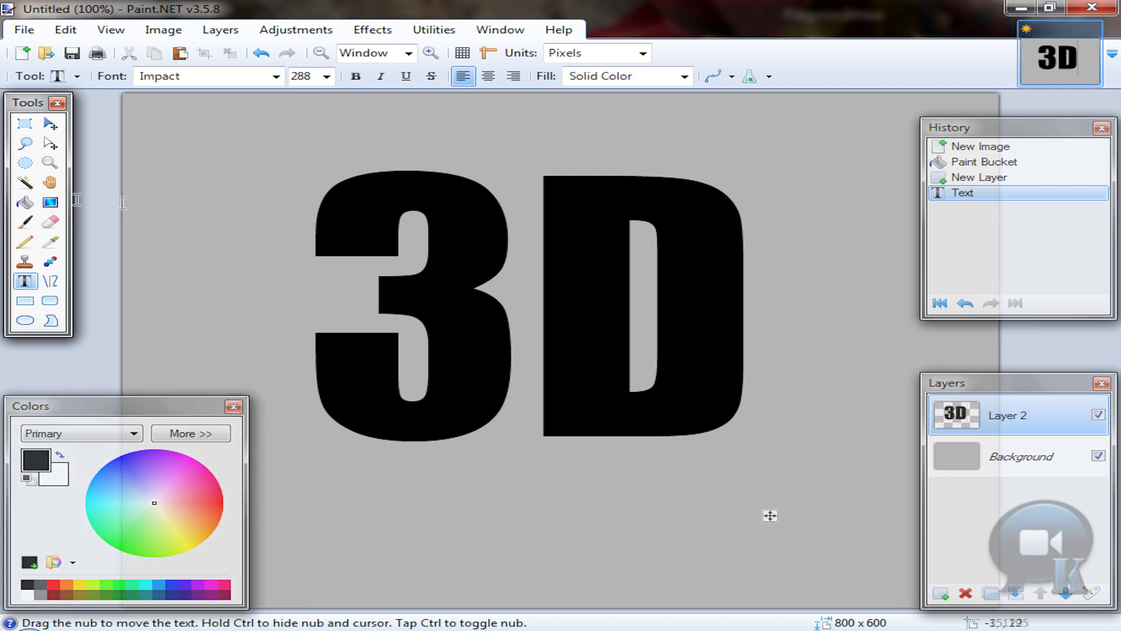
click(24, 202)
click(28, 587)
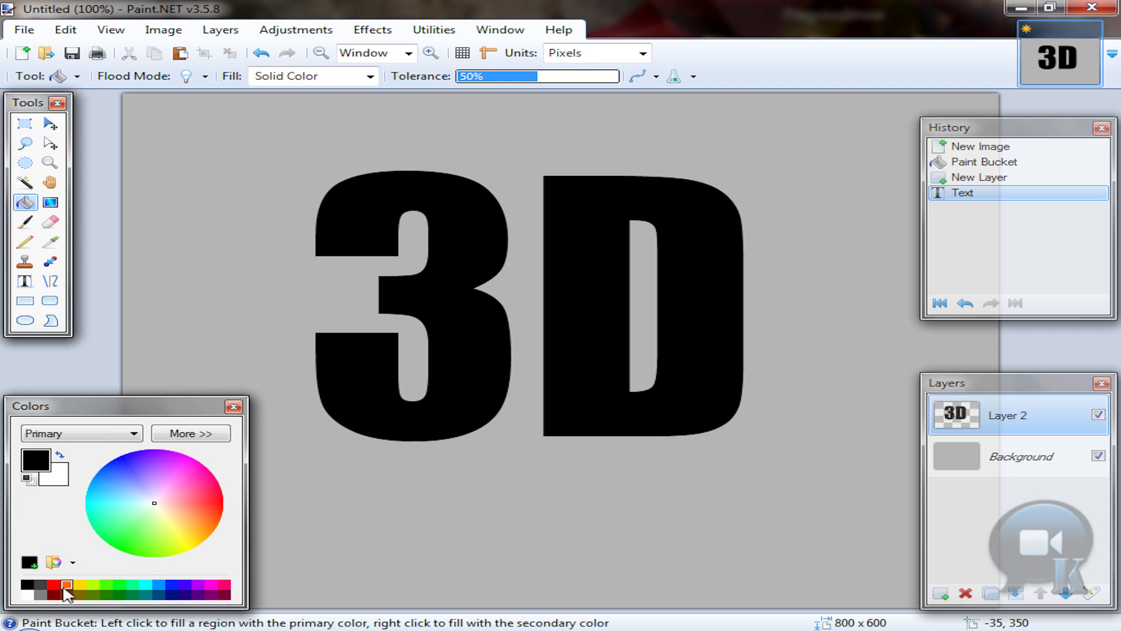
click(55, 585)
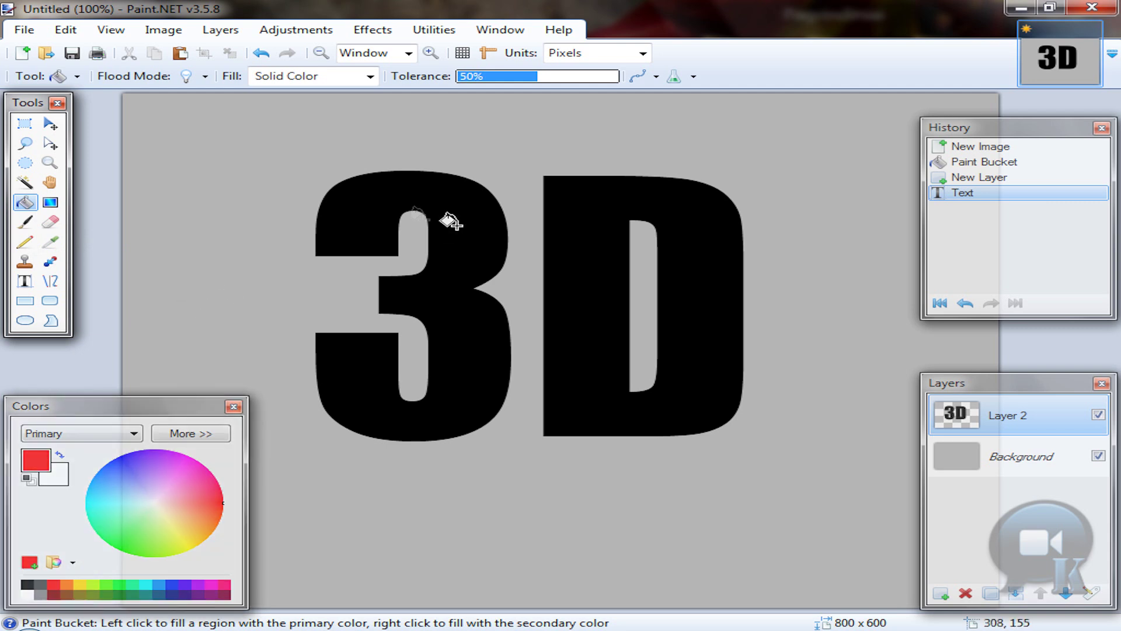
click(400, 196)
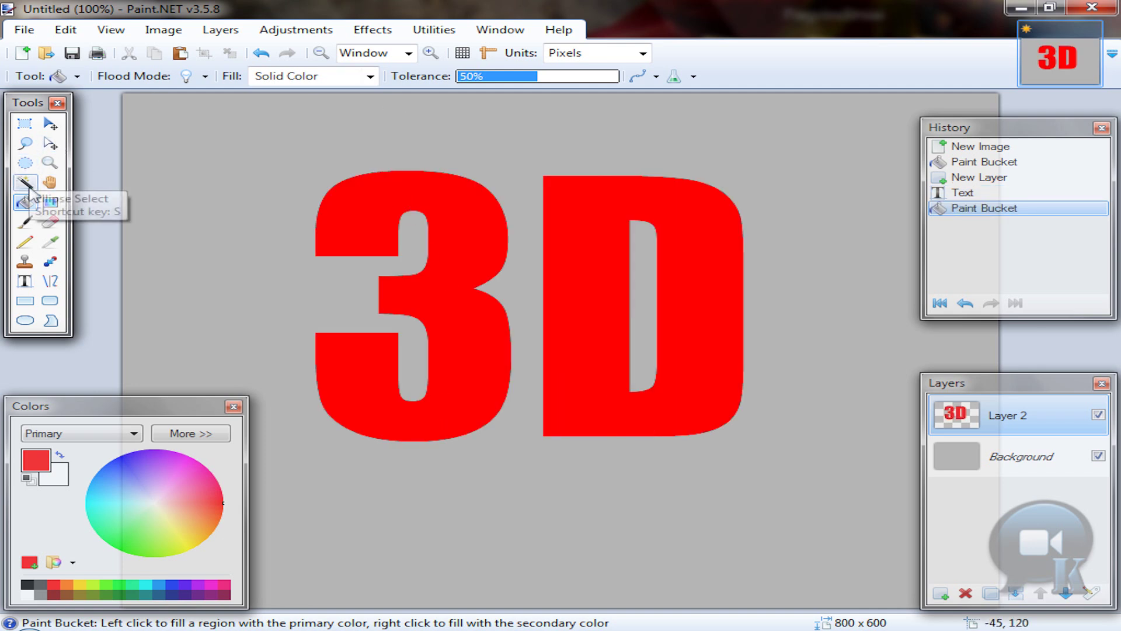
click(50, 164)
drag(329, 162, 648, 237)
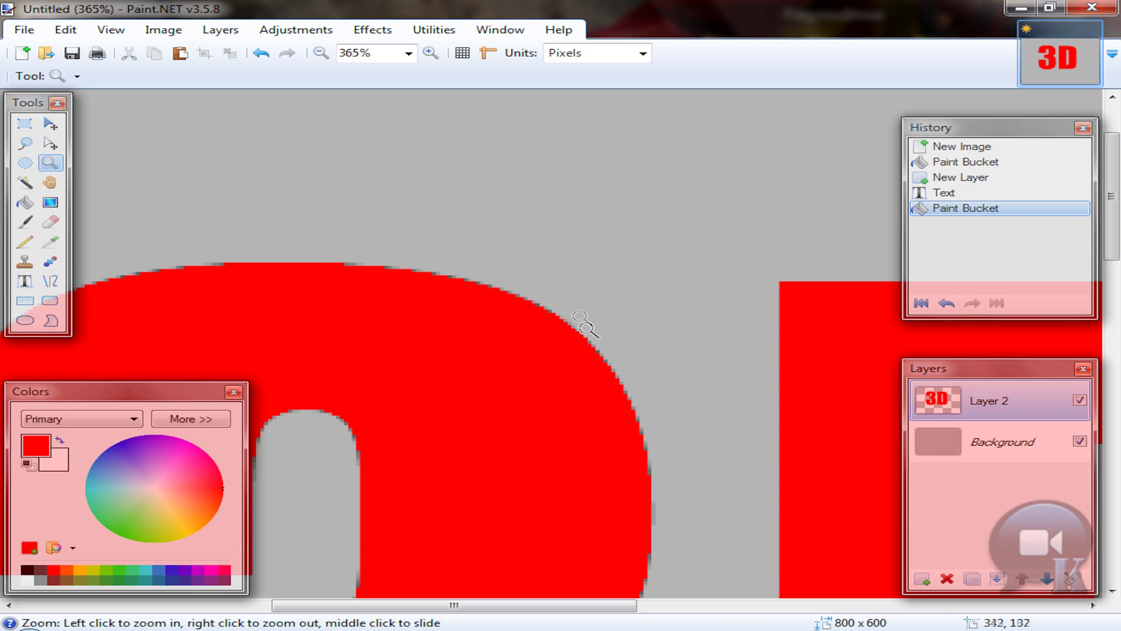
click(321, 53)
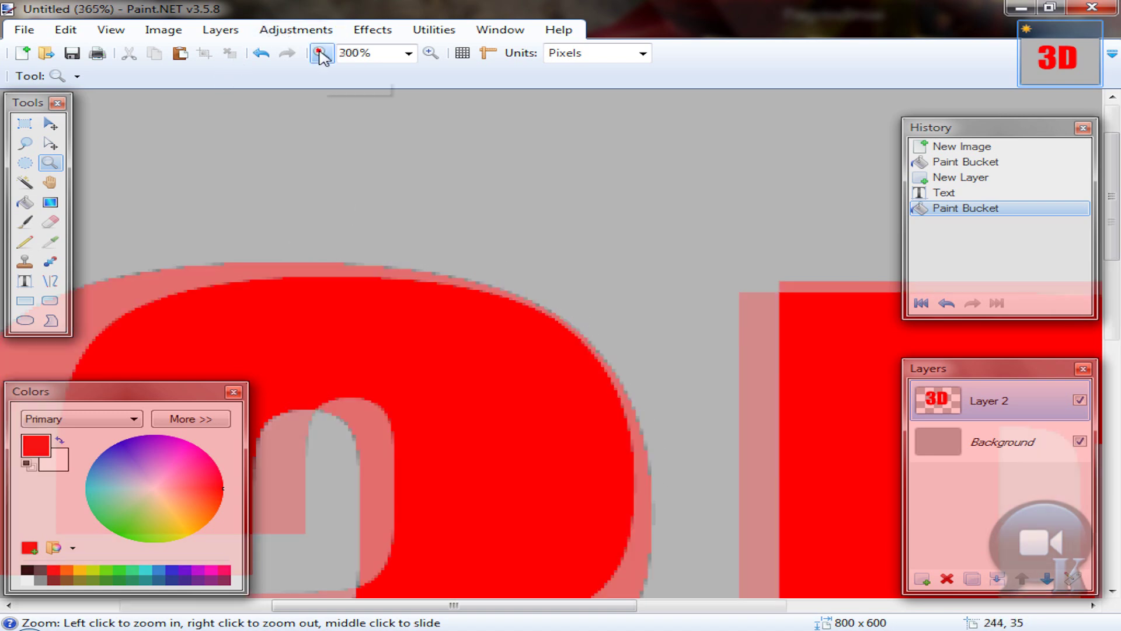
click(430, 53)
click(430, 53)
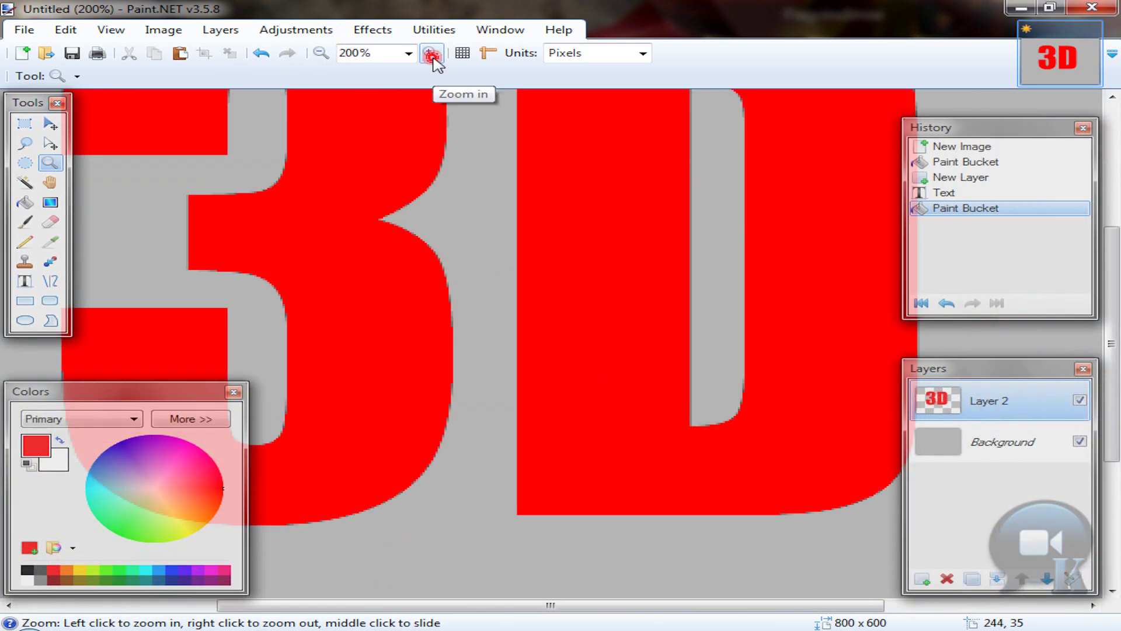
click(320, 52)
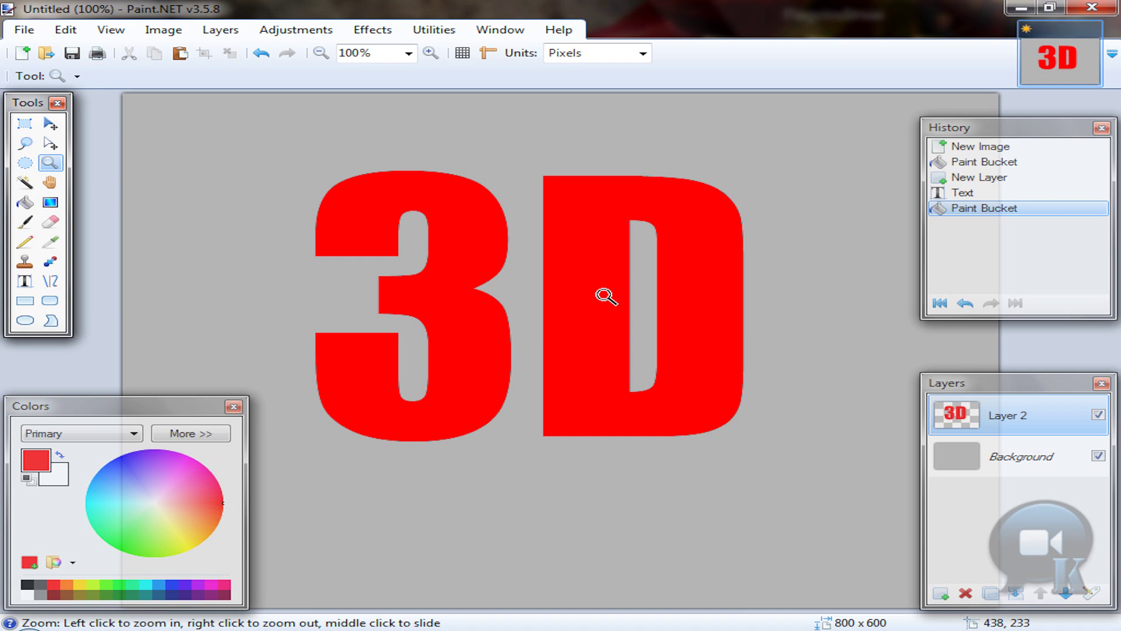
Magic Wand the red letters and add a new layer for the outline
click(25, 184)
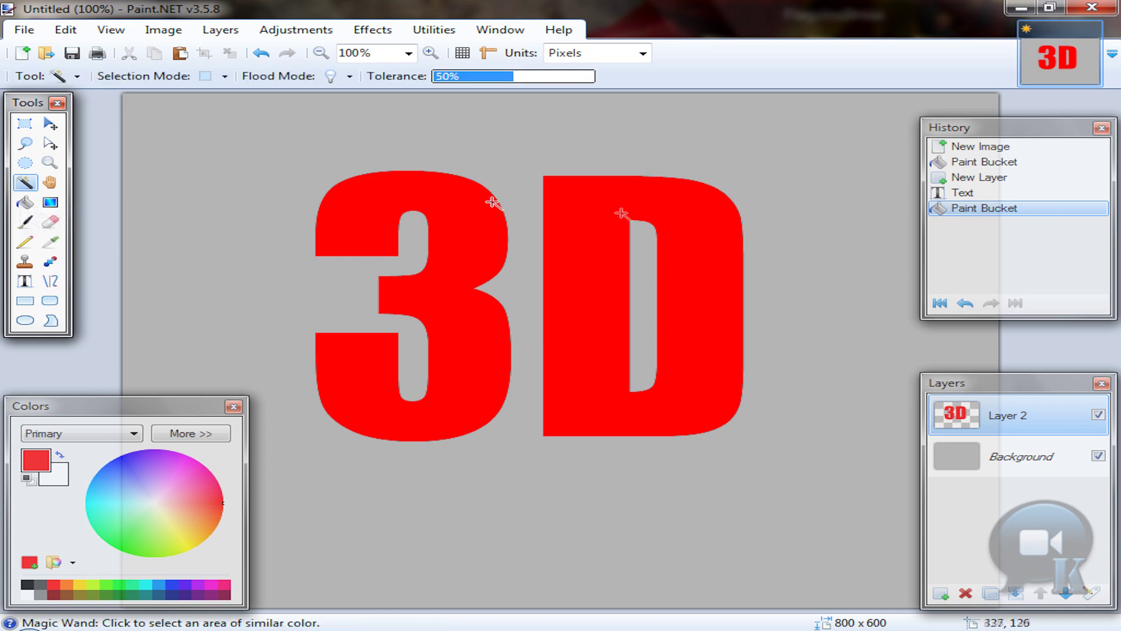
click(377, 194)
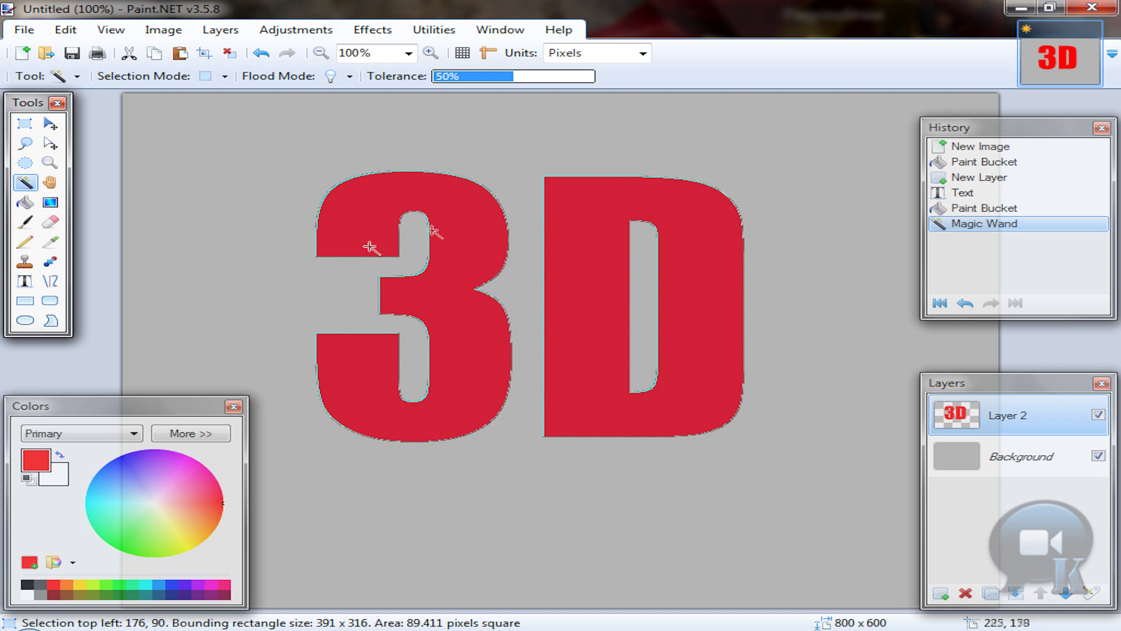
click(941, 594)
Outline the selection in black at width 5, then duplicate the outline layer
click(372, 29)
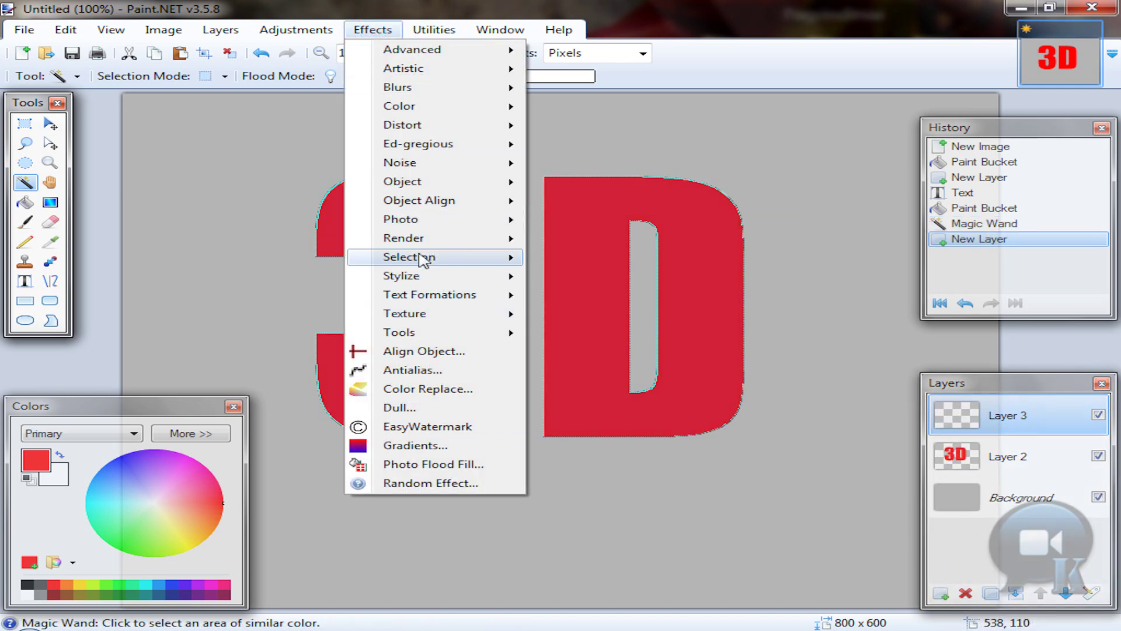
mouse_move(408, 257)
click(608, 295)
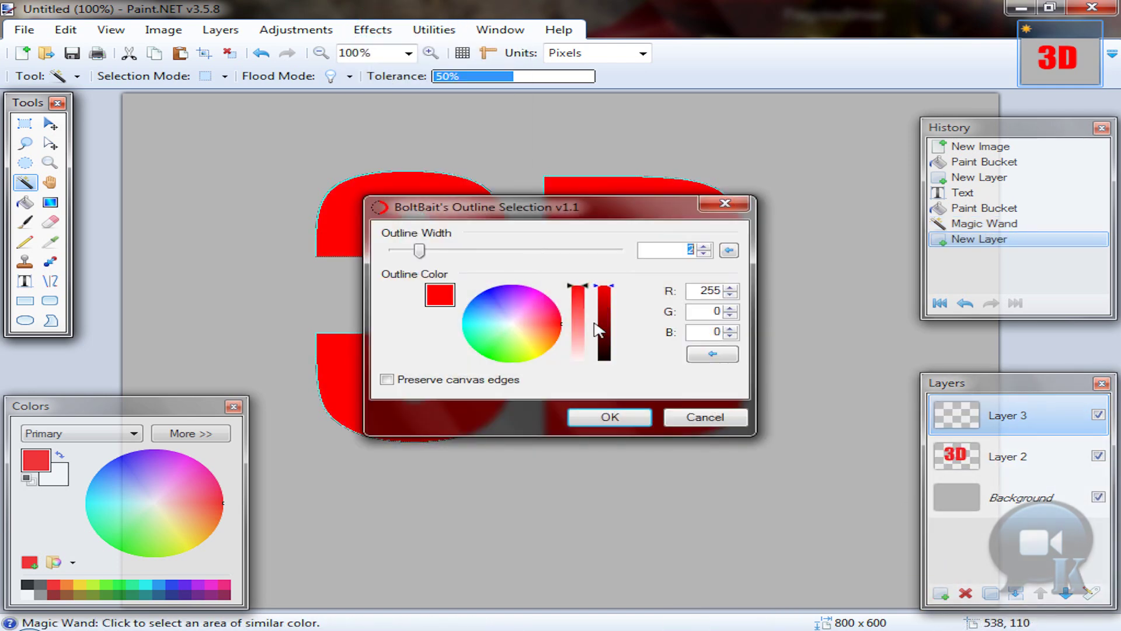
click(713, 353)
drag(506, 210, 588, 283)
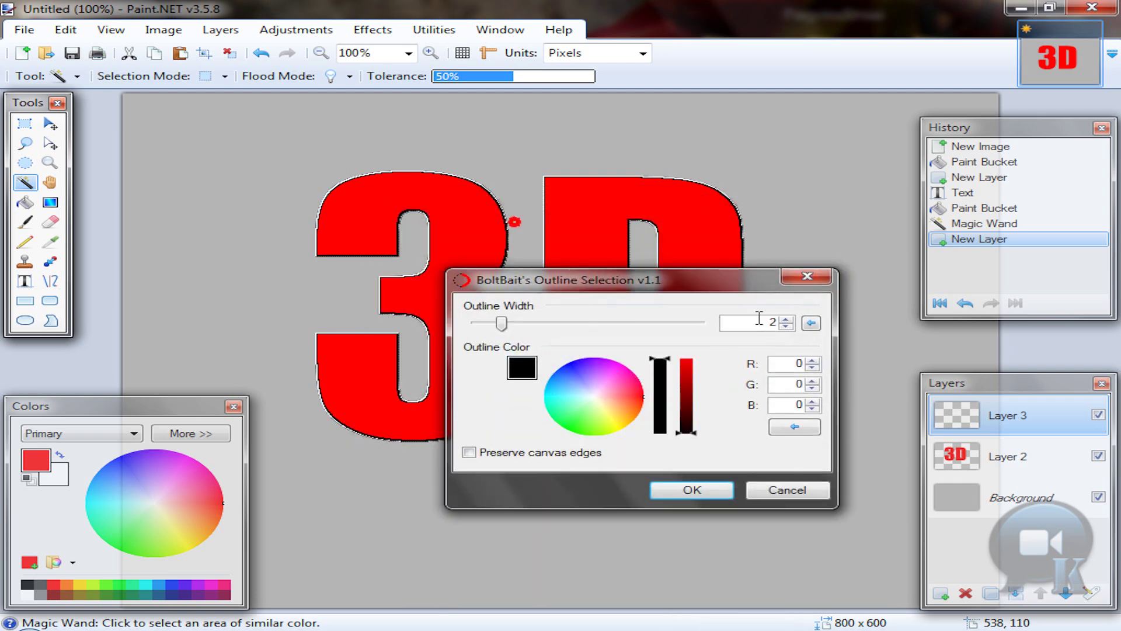
click(786, 320)
click(786, 320)
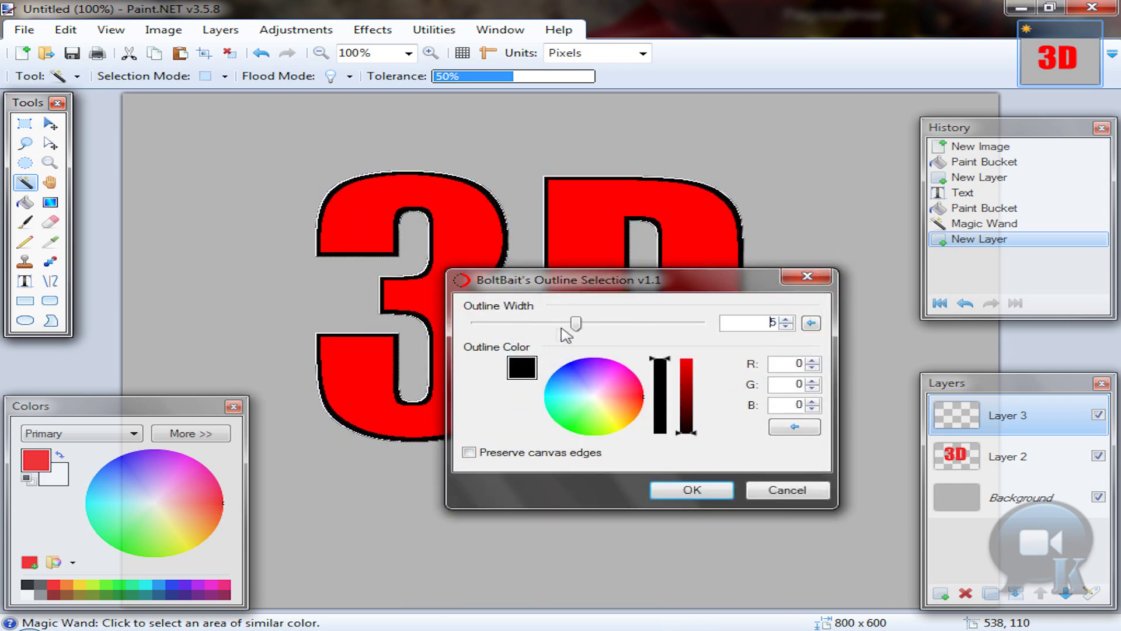
click(691, 489)
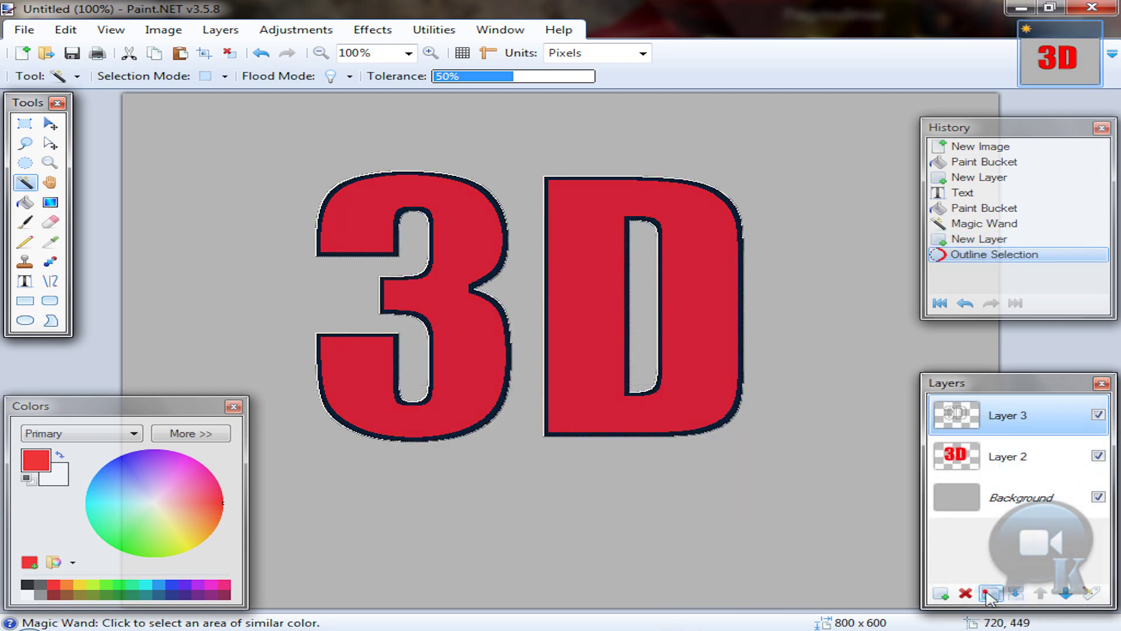
click(990, 594)
click(999, 457)
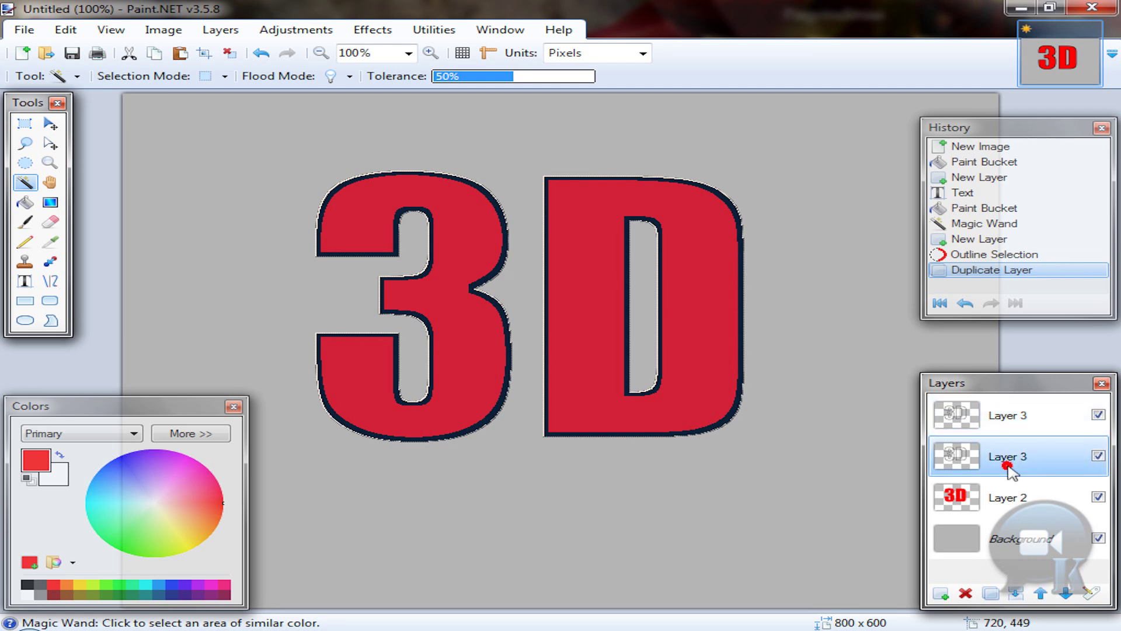
Apply a Gaussian Blur with radius 22 to the outline layer
click(372, 29)
mouse_move(404, 91)
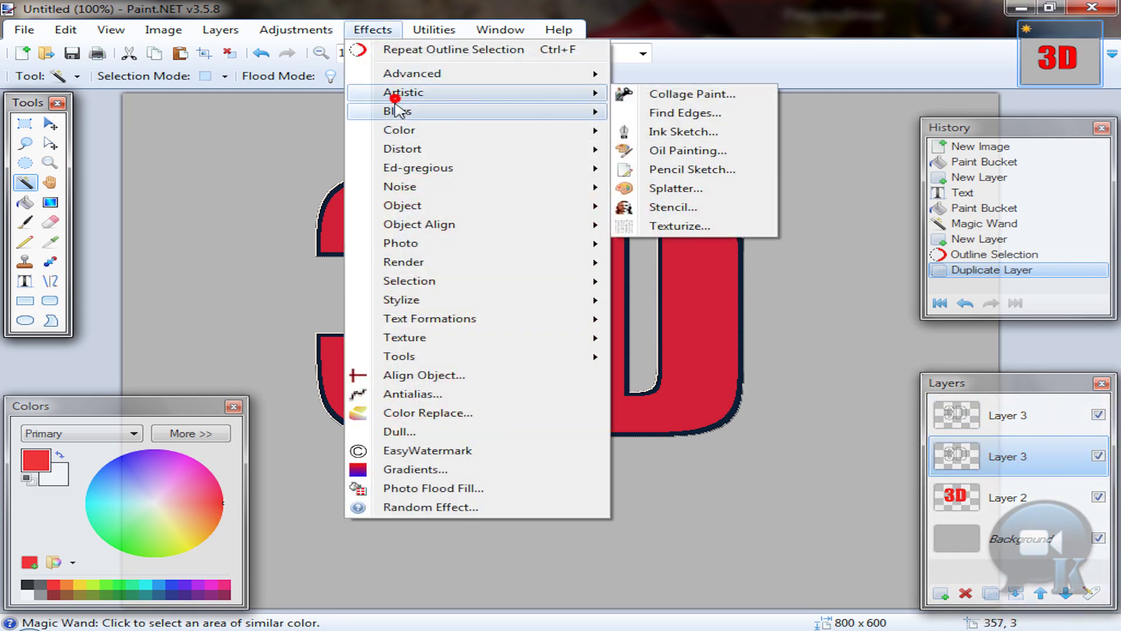
click(681, 226)
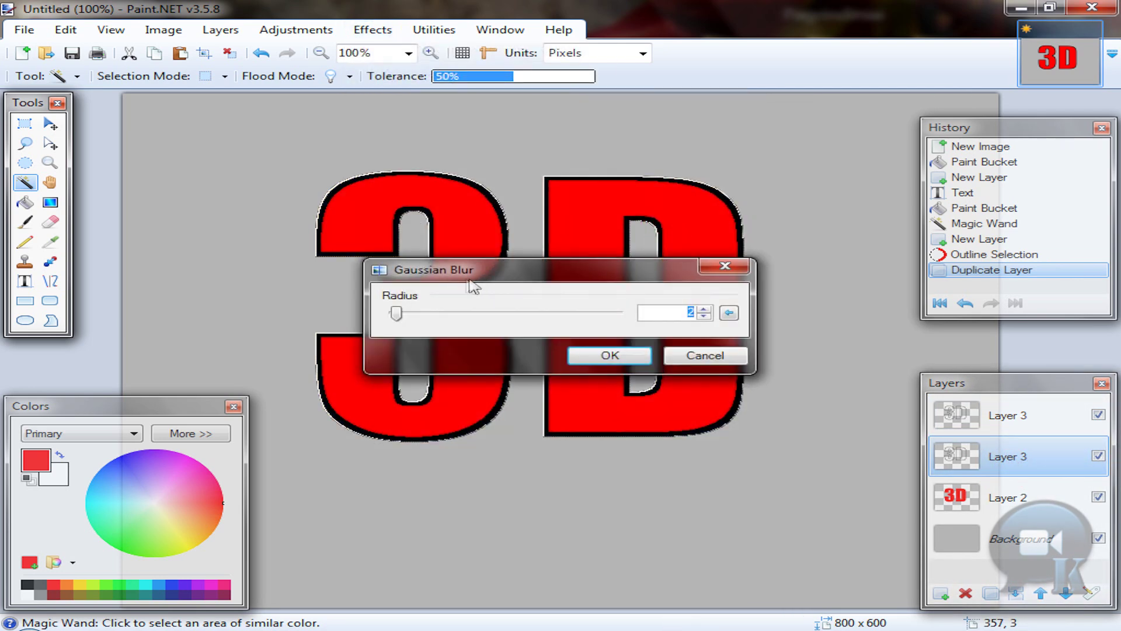
drag(477, 265, 631, 325)
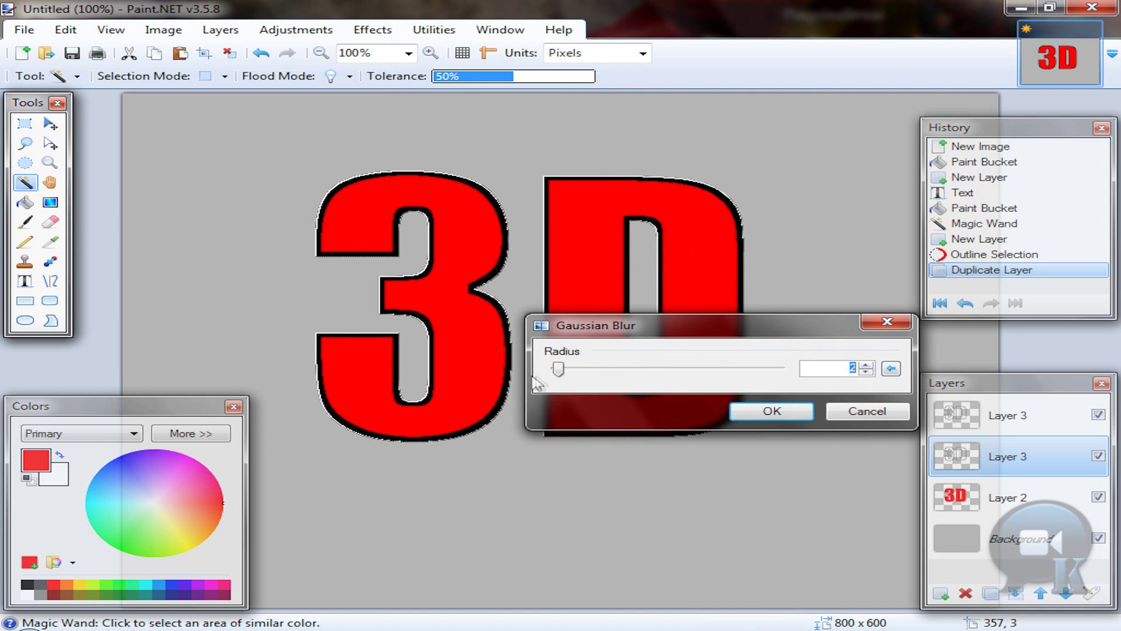
drag(558, 369, 580, 369)
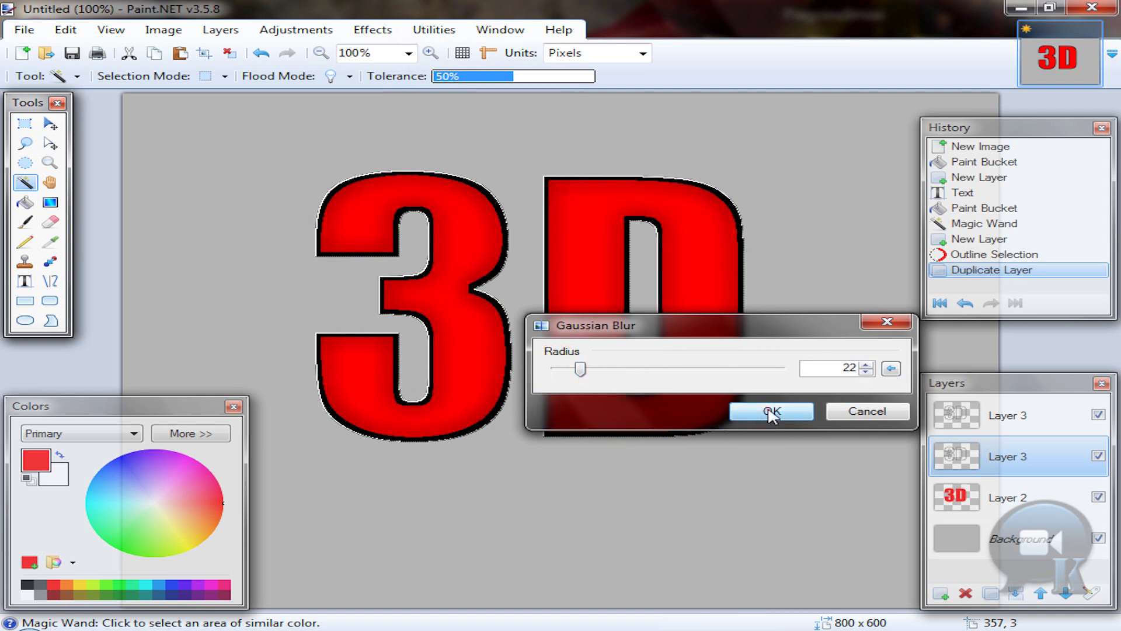
click(771, 411)
Merge the outline layers down into Layer 2 and deselect
click(1013, 421)
click(982, 498)
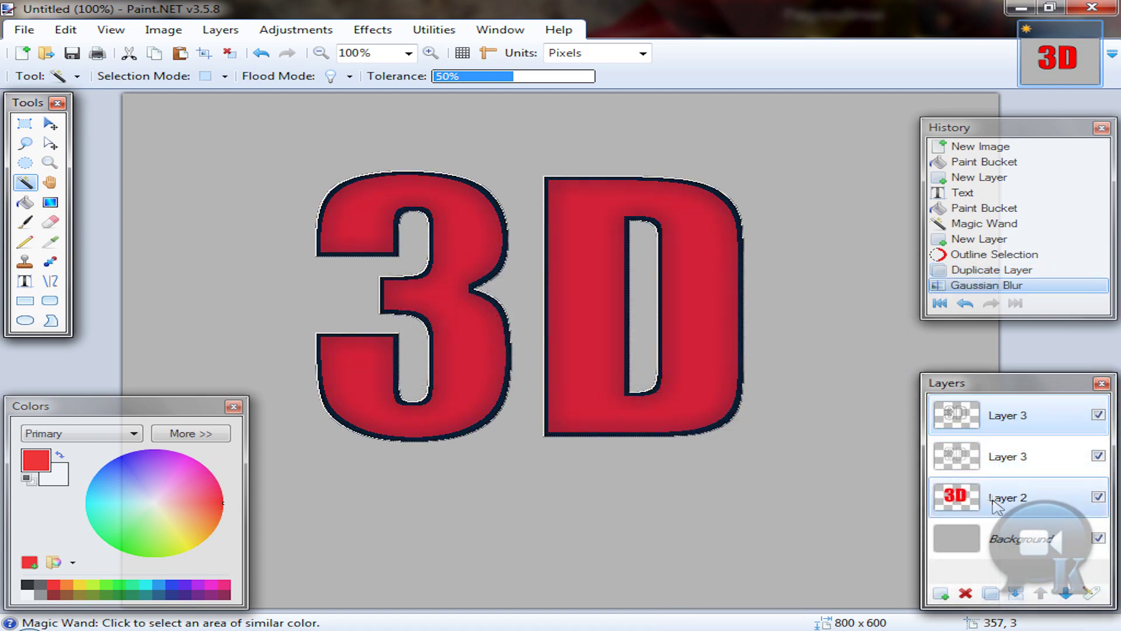
click(1007, 417)
click(1007, 456)
click(1007, 415)
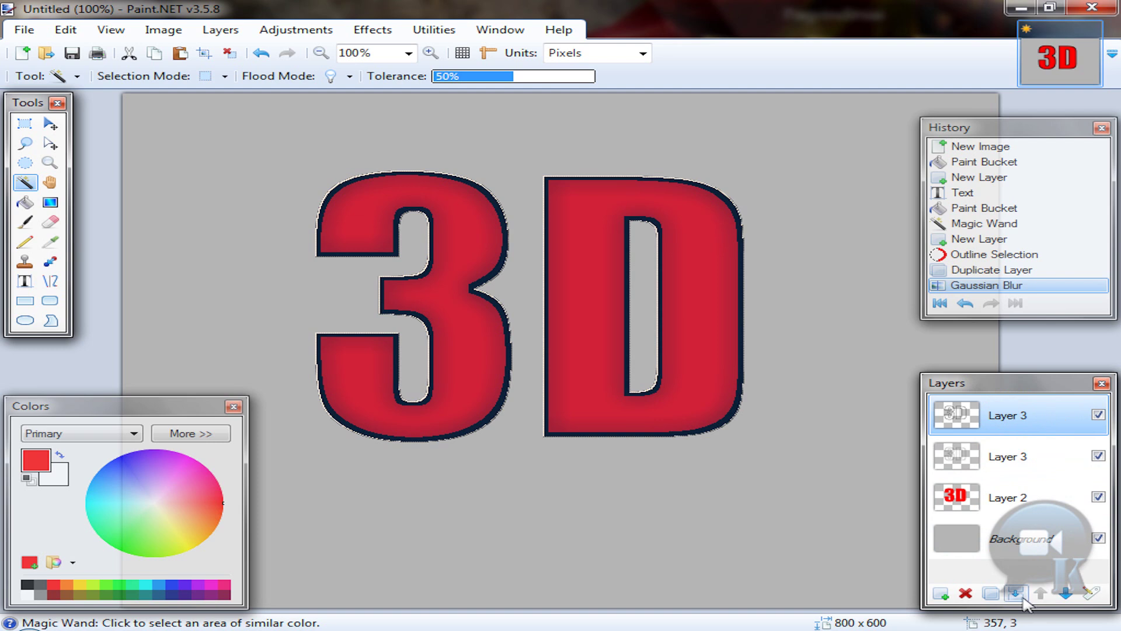
click(1017, 595)
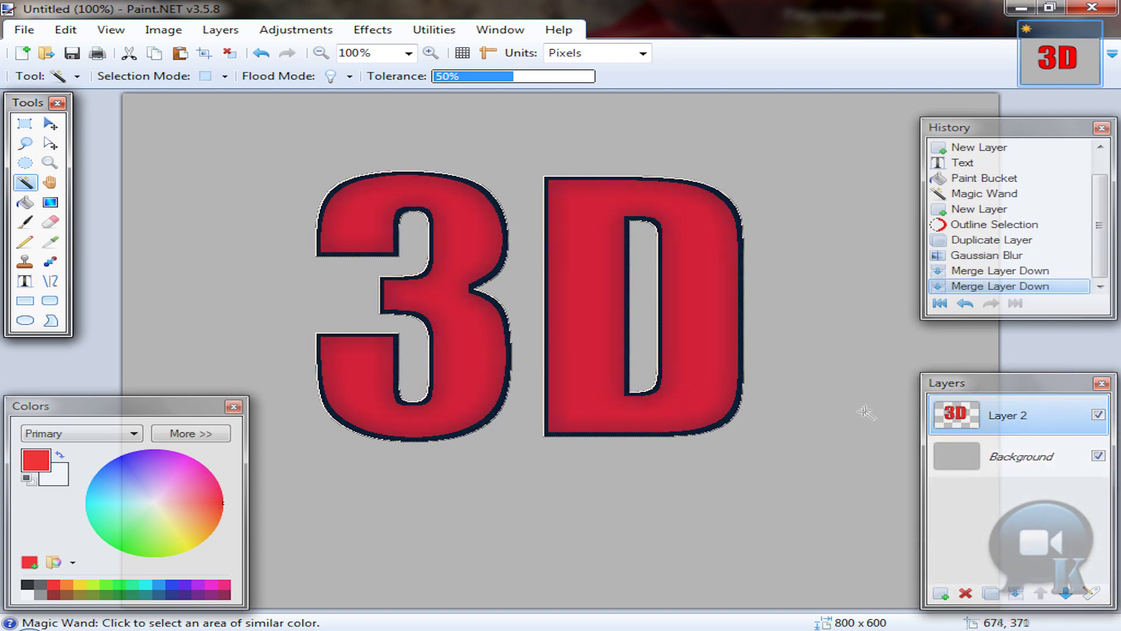
click(227, 52)
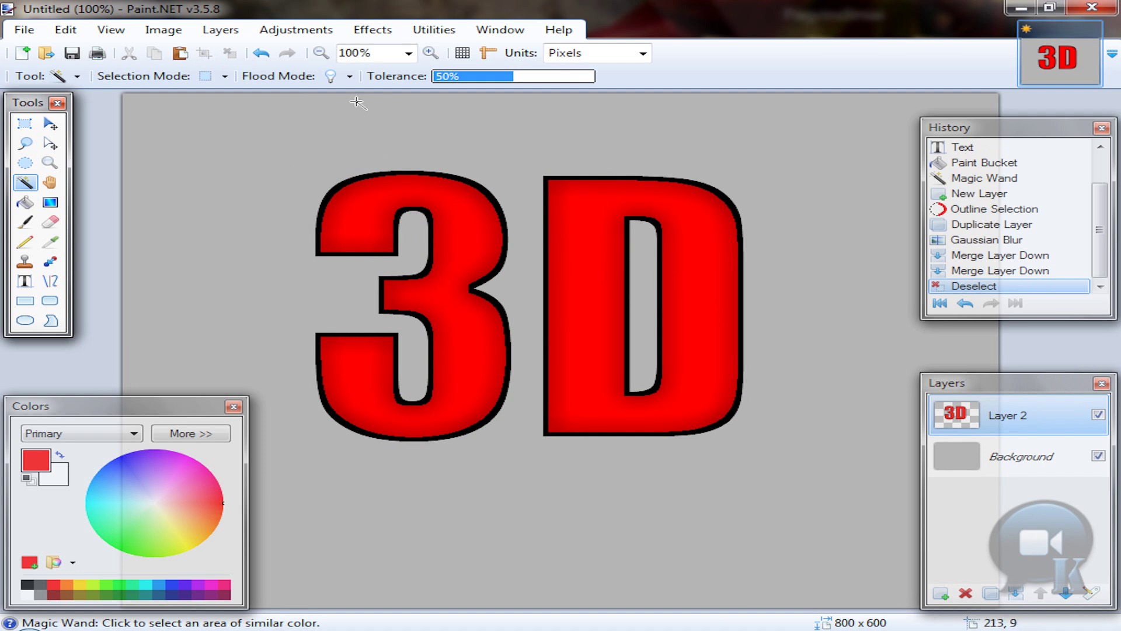
click(221, 30)
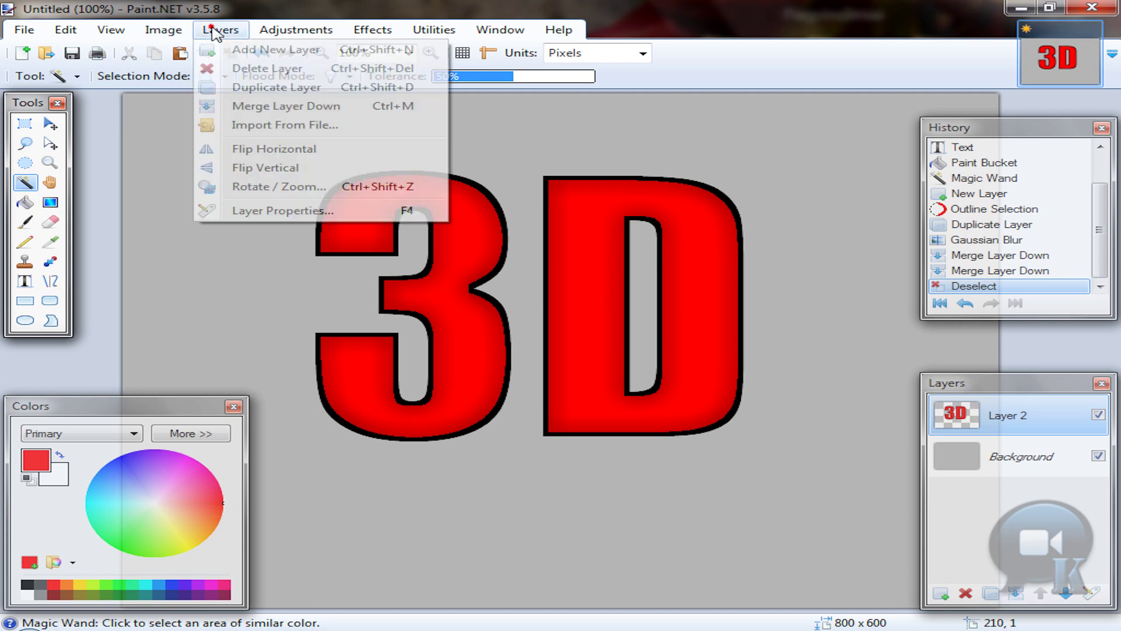
Twist Layer 2 in perspective, zoom it 1.18x, rotate it 12.26° and shift it slightly
click(263, 187)
drag(464, 152, 773, 239)
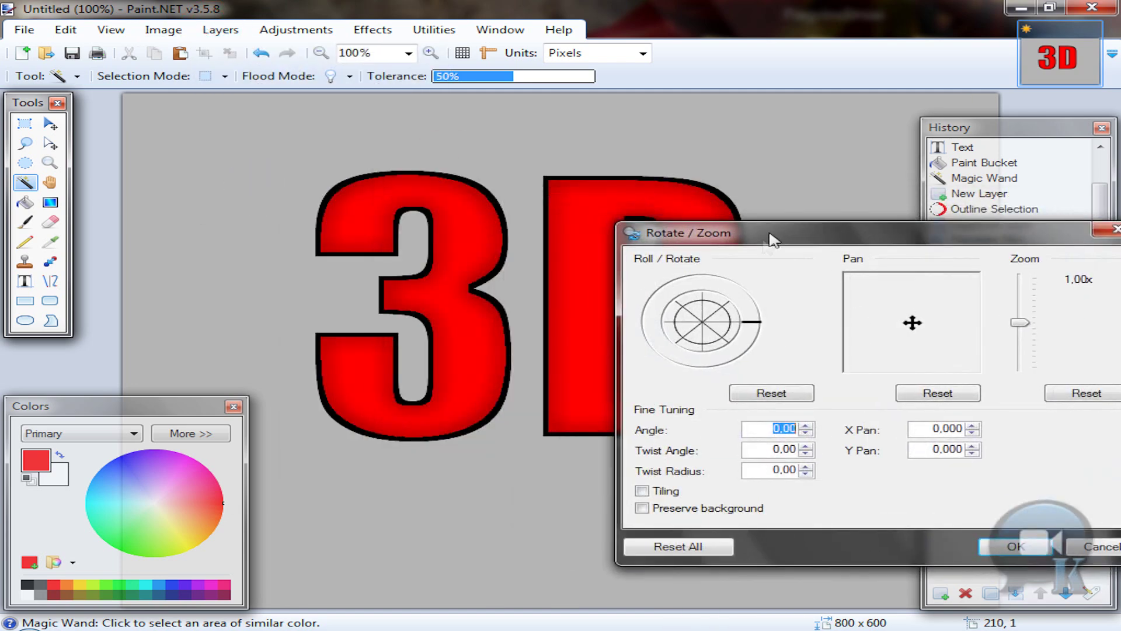
drag(709, 328, 774, 330)
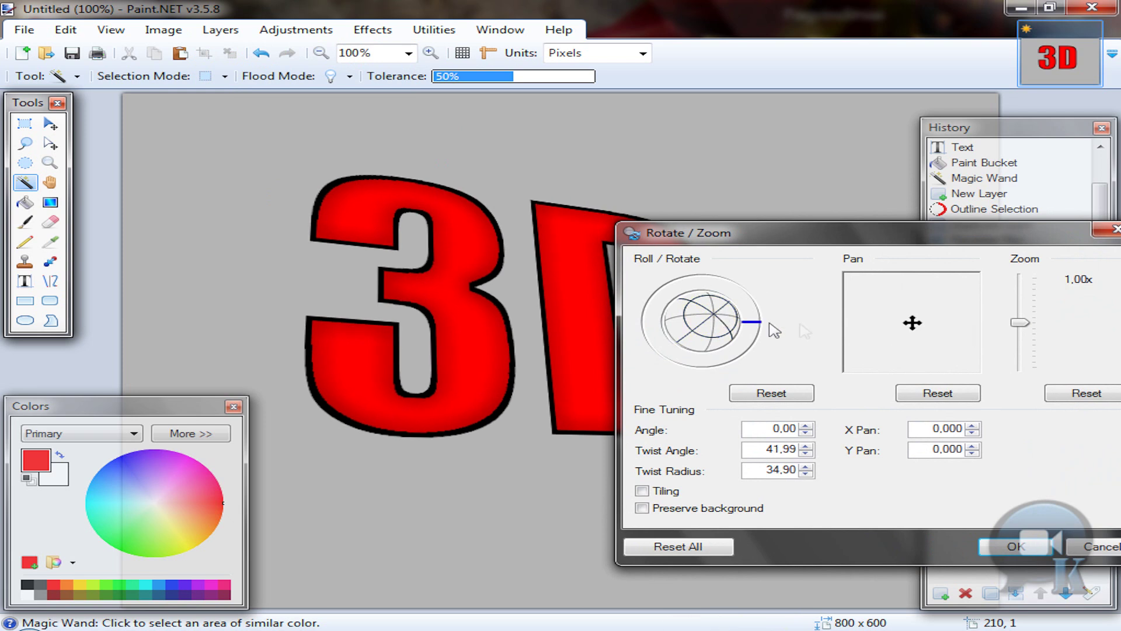
drag(1021, 326, 1021, 320)
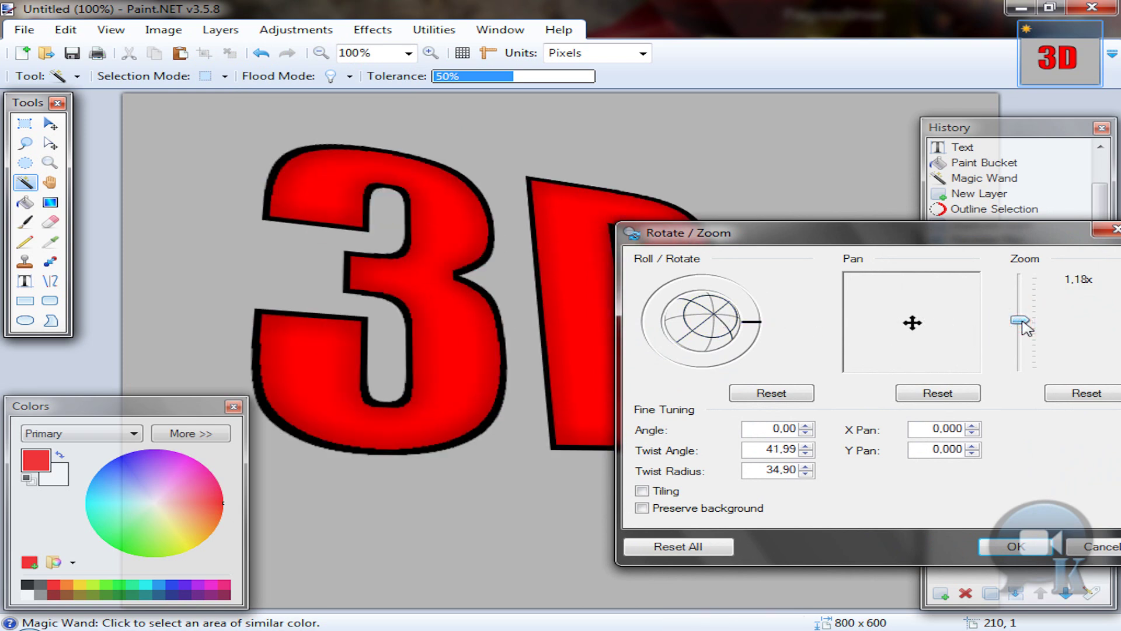
drag(755, 323, 755, 315)
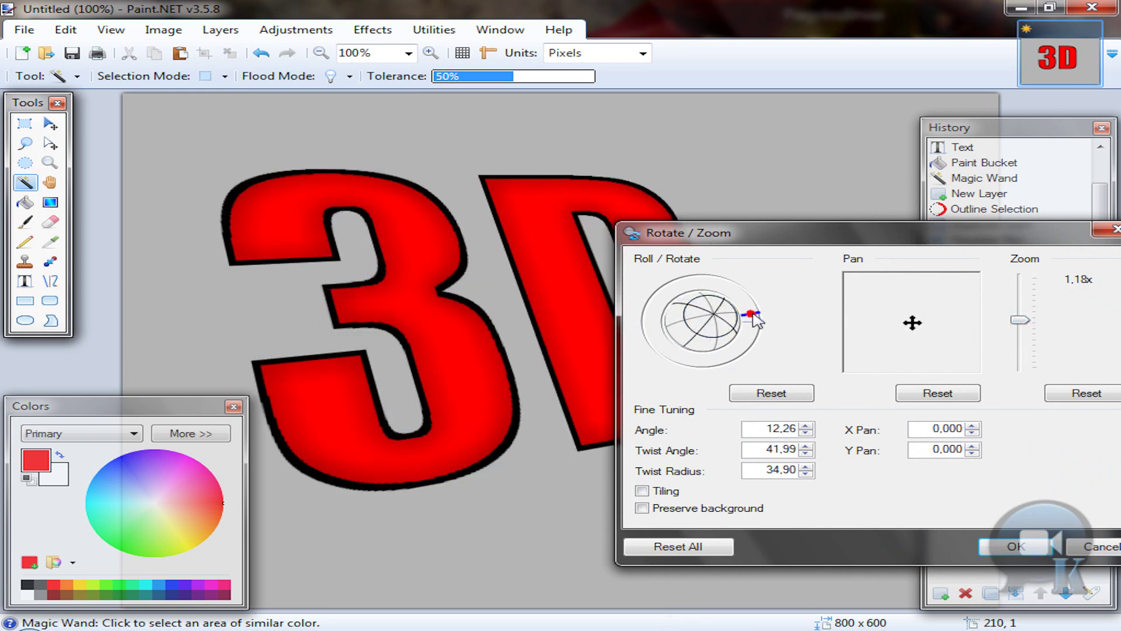
drag(910, 323, 922, 323)
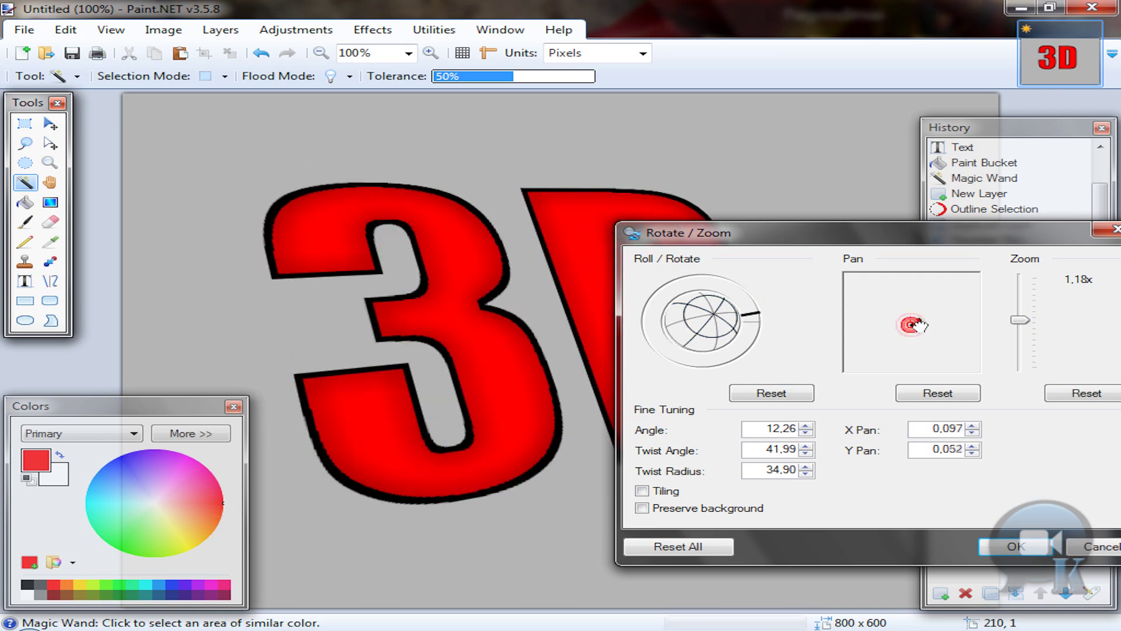
click(1014, 545)
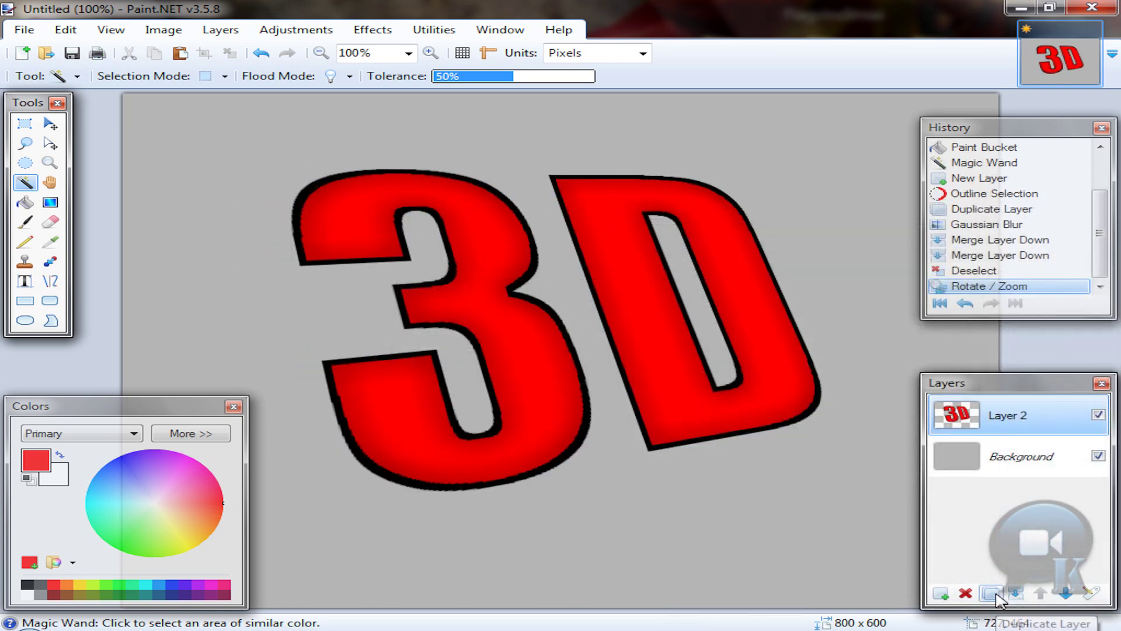
Duplicate the tilted text layer and fill the copy's letters solid black, then deselect
click(996, 597)
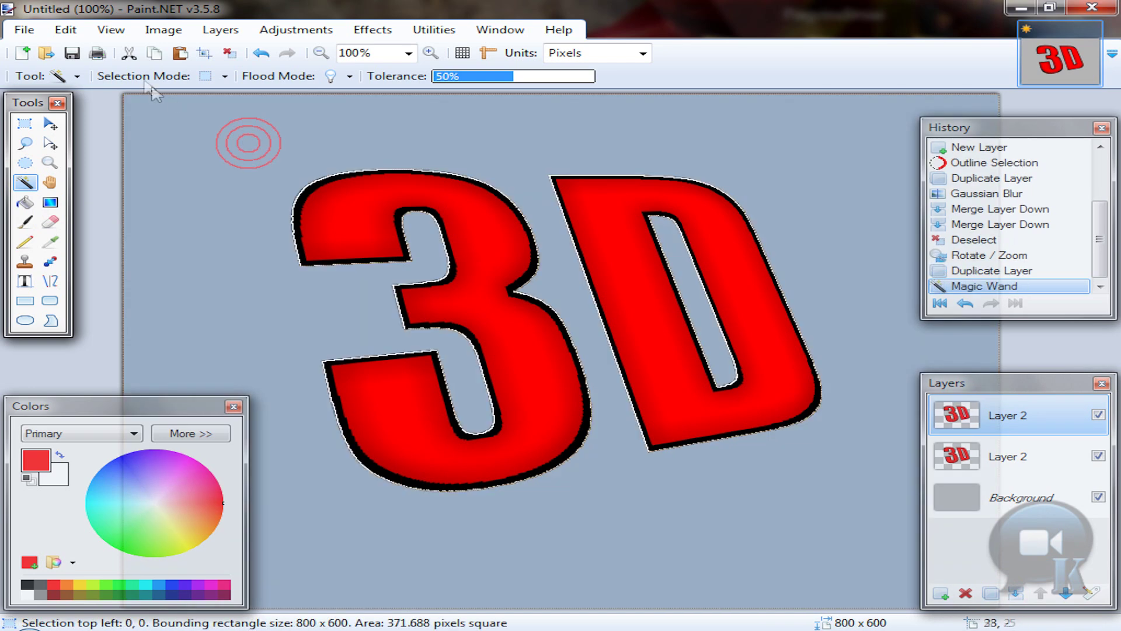
click(66, 30)
click(131, 231)
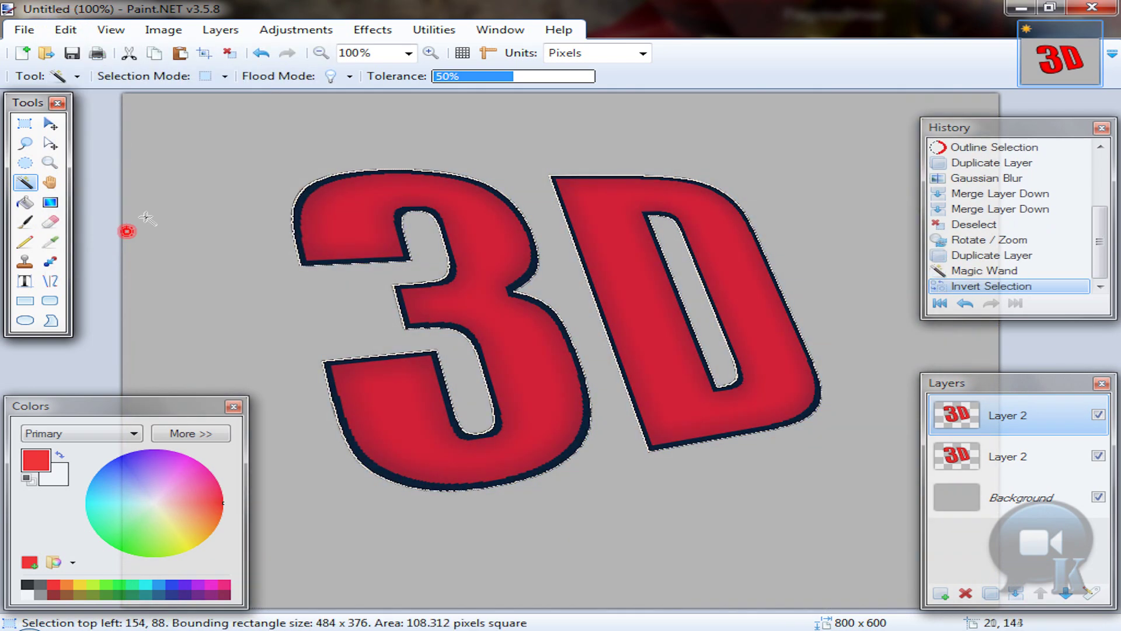
click(27, 585)
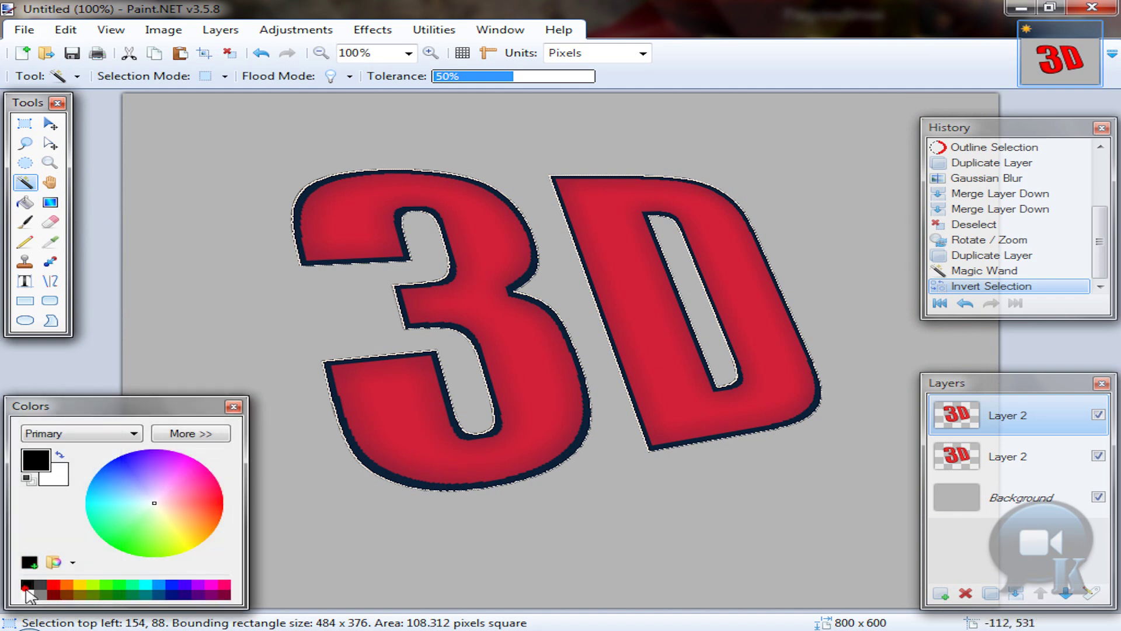
click(39, 585)
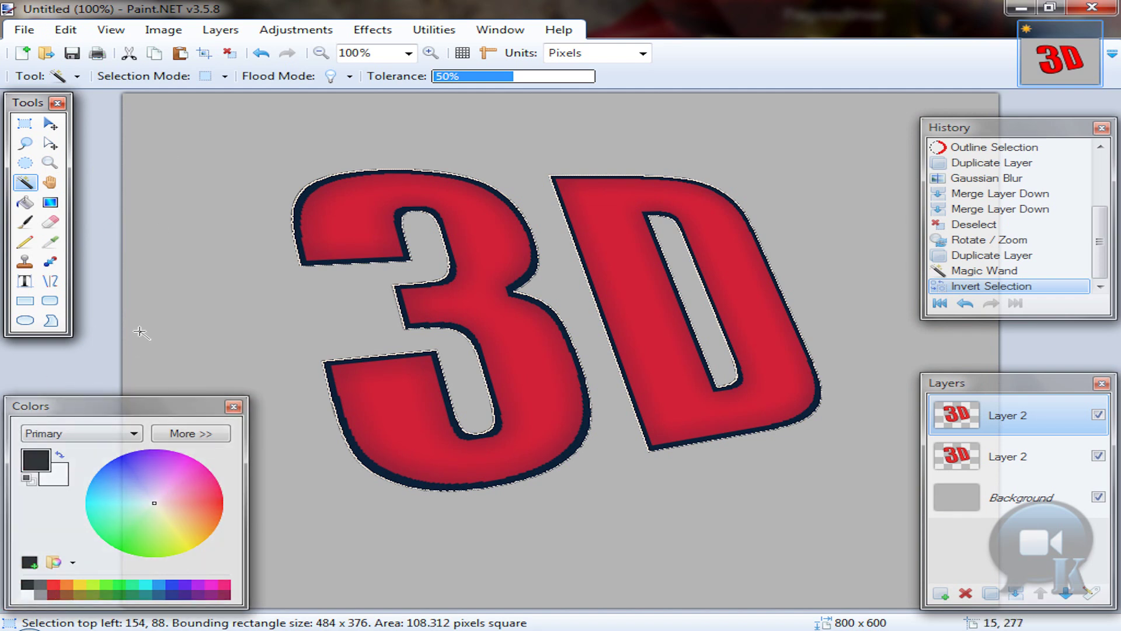
key(BackSpace)
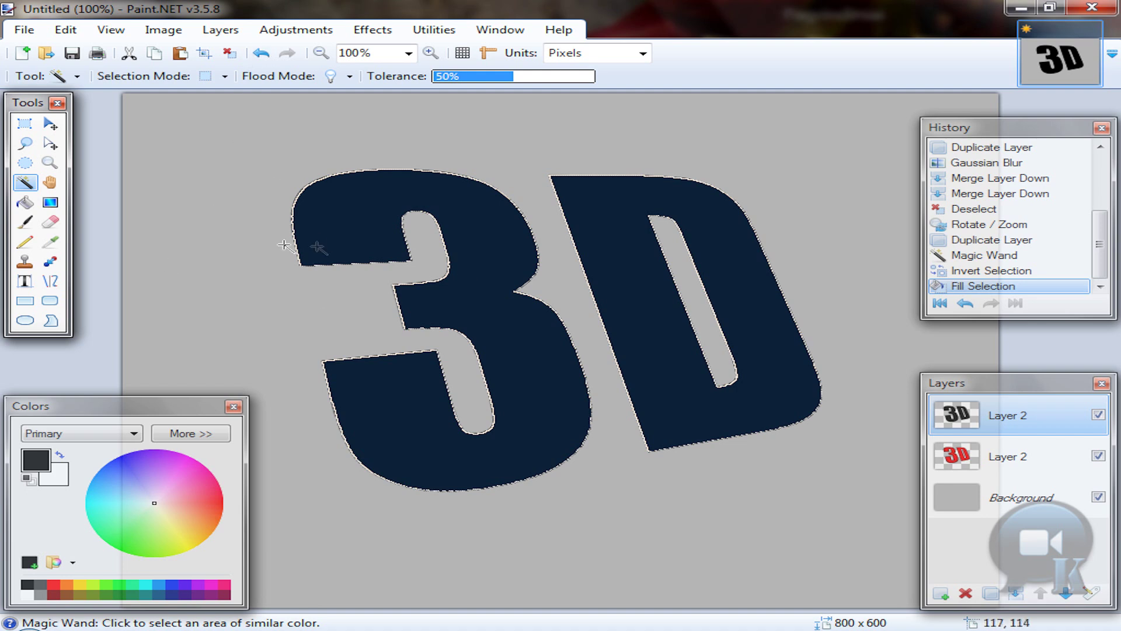
click(65, 29)
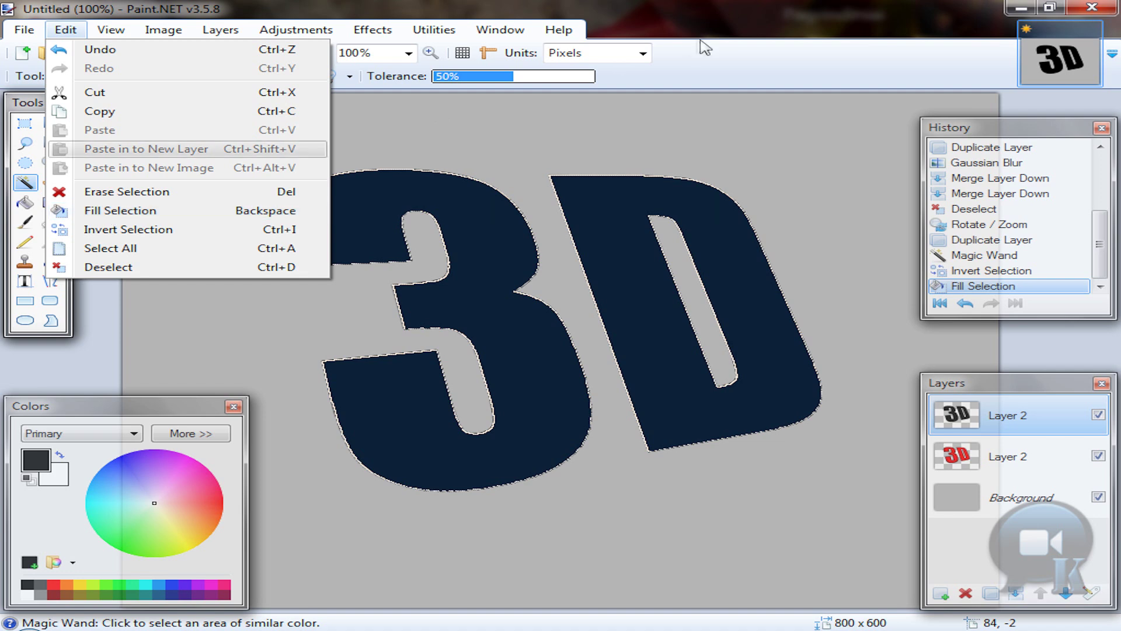
click(230, 53)
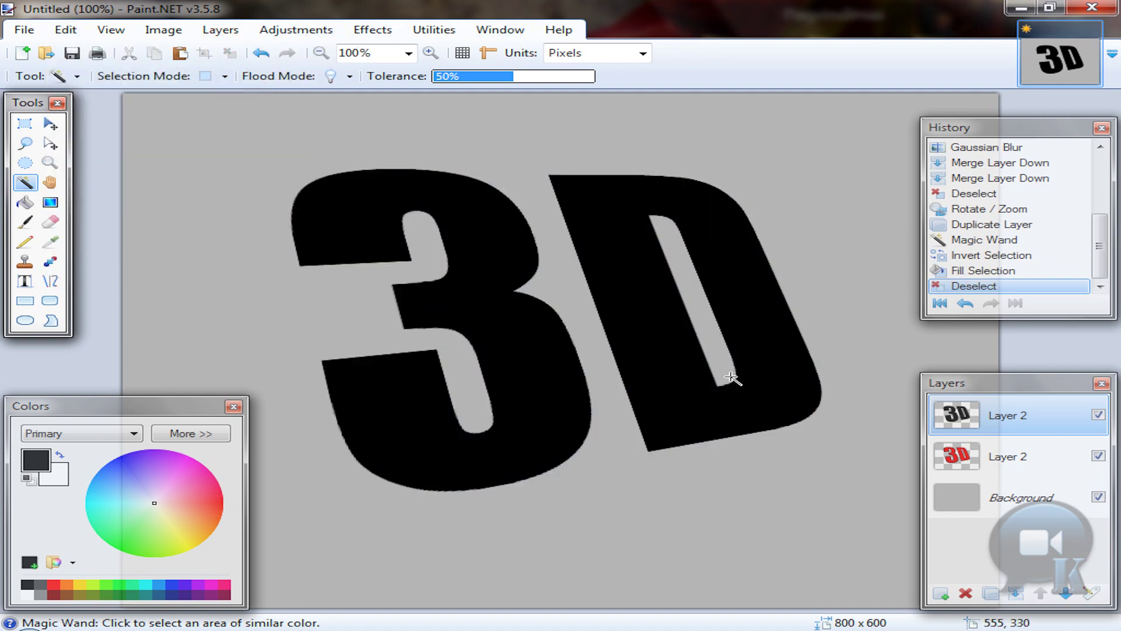
Move the black copy below the red layer, duplicate it, and select all for moving
click(1069, 595)
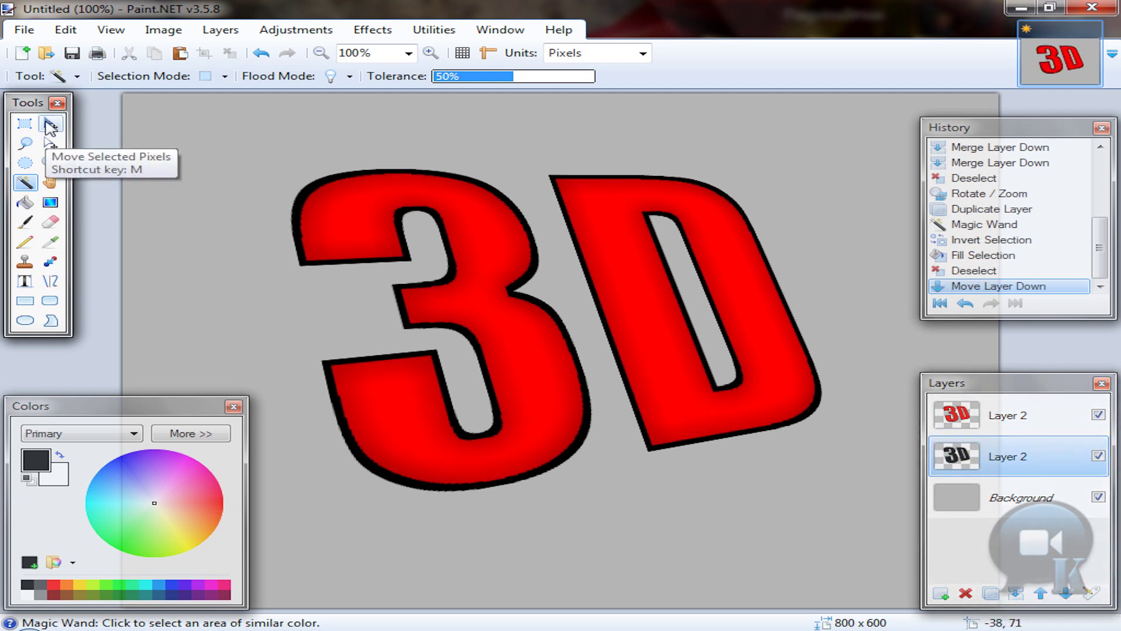
click(50, 126)
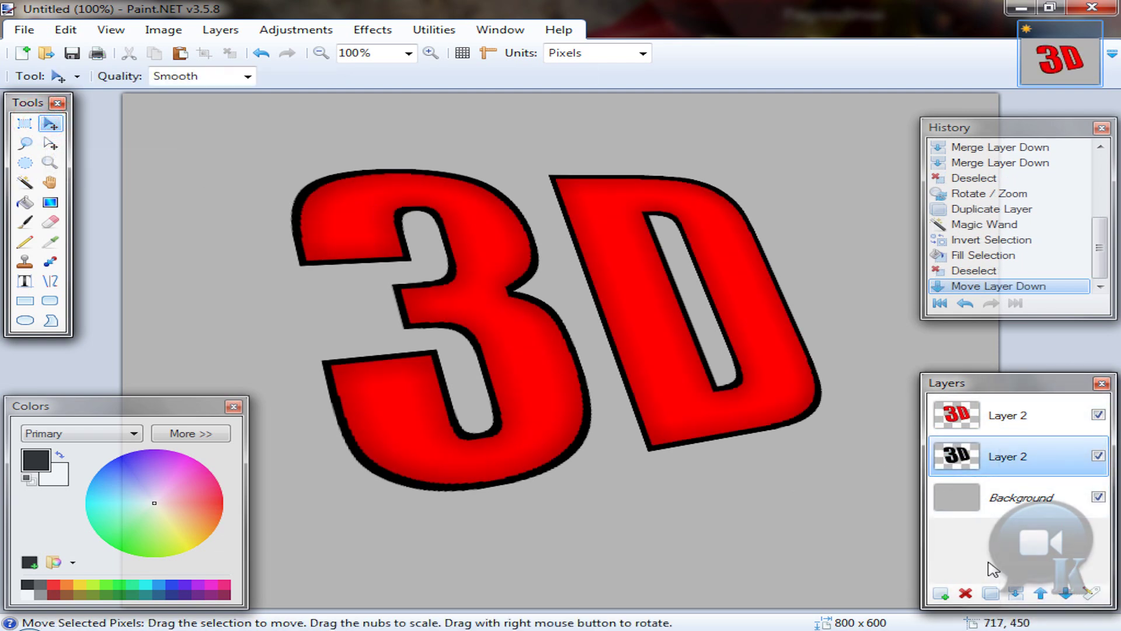
click(995, 595)
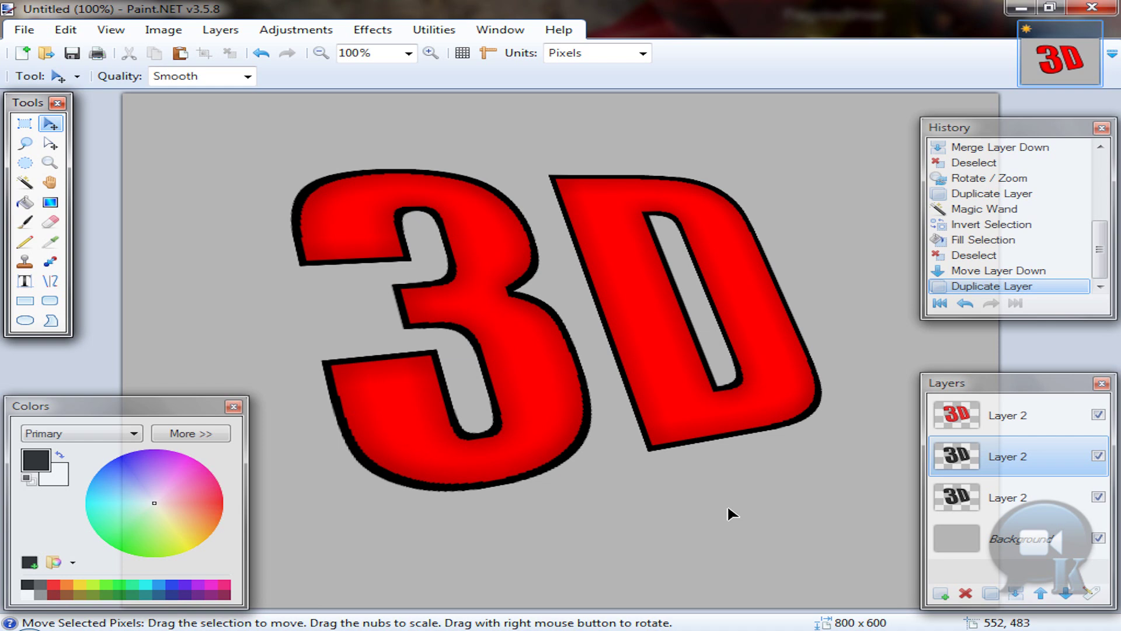
key(ctrl+a)
Nudge the first black copy down-left and add three more offset copies
key(Down)
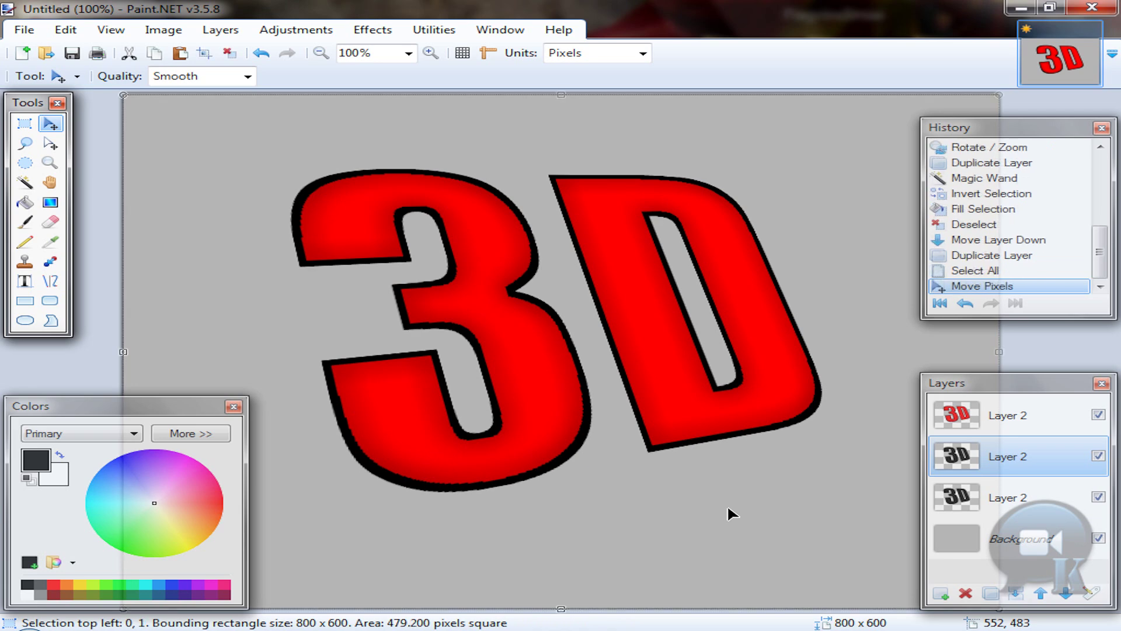
key(Left)
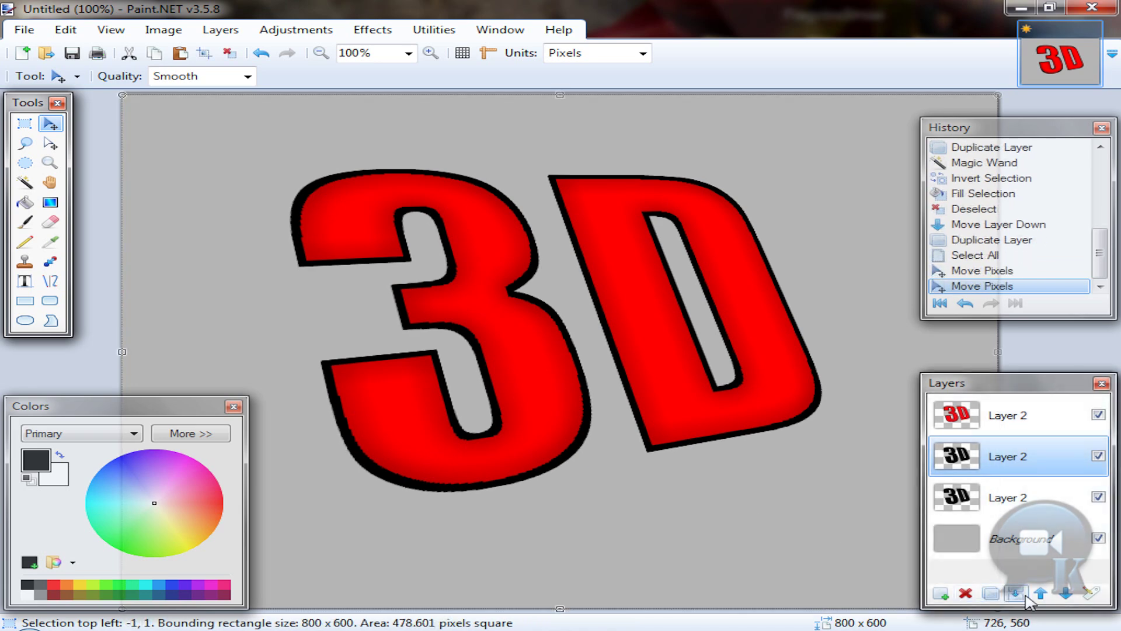
click(991, 597)
key(ctrl+a)
key(Left)
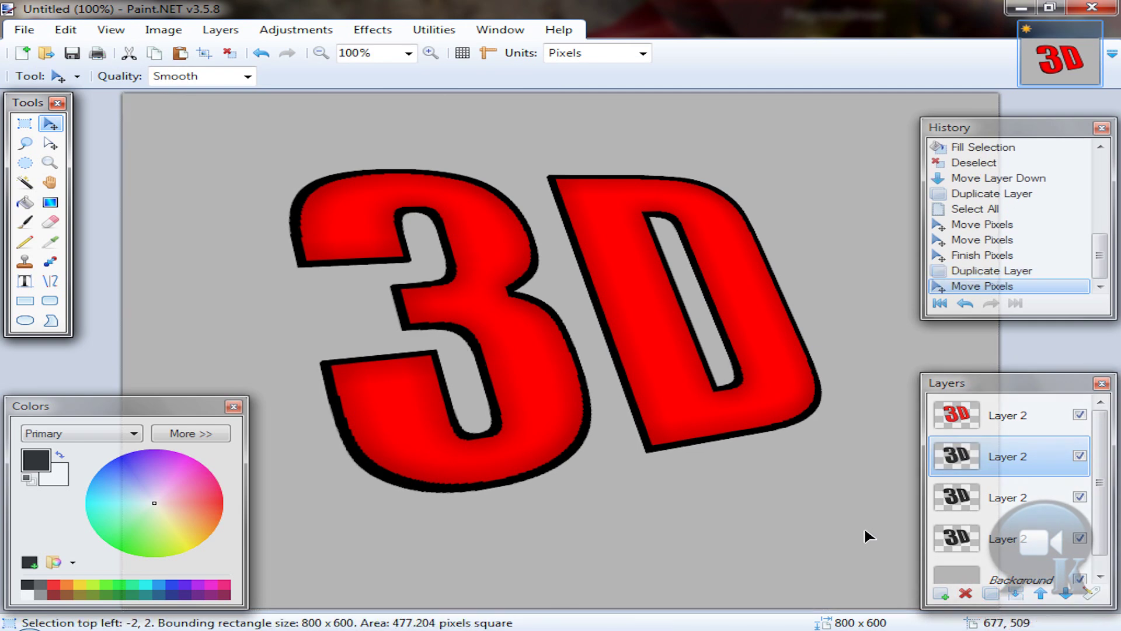
key(Left)
key(ctrl+shift+d)
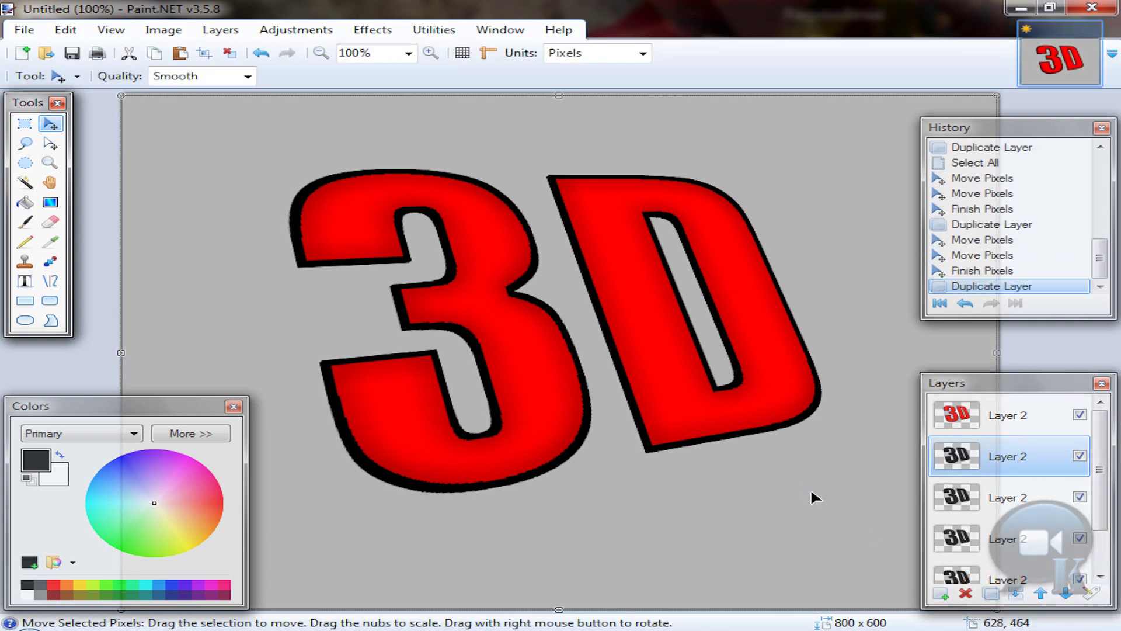
key(ctrl+a)
key(Left)
key(Left)
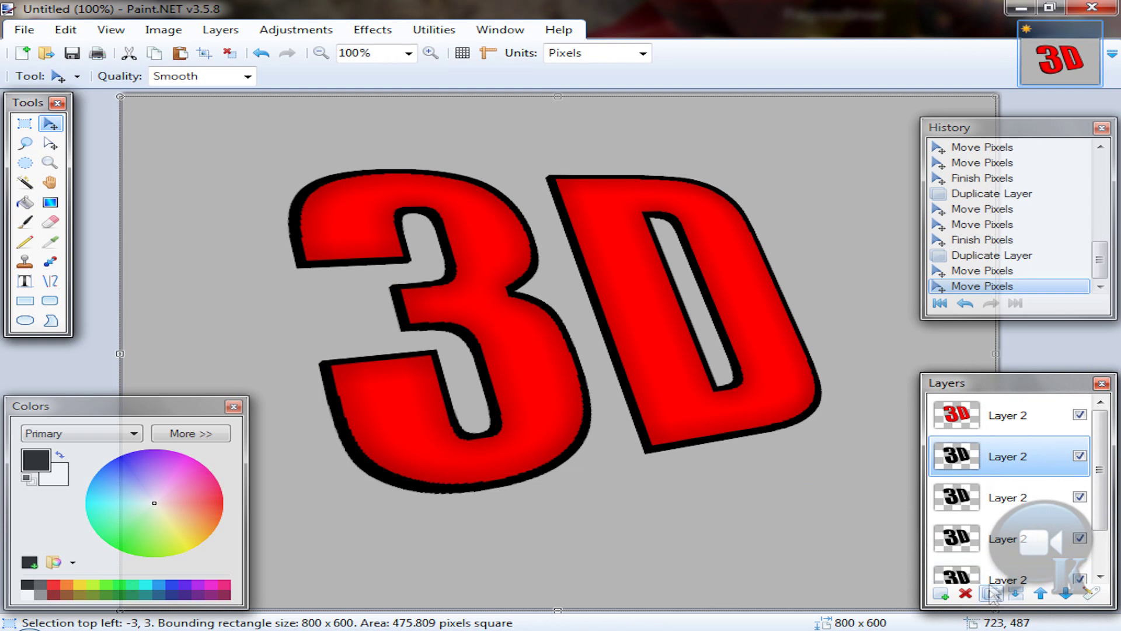
click(990, 593)
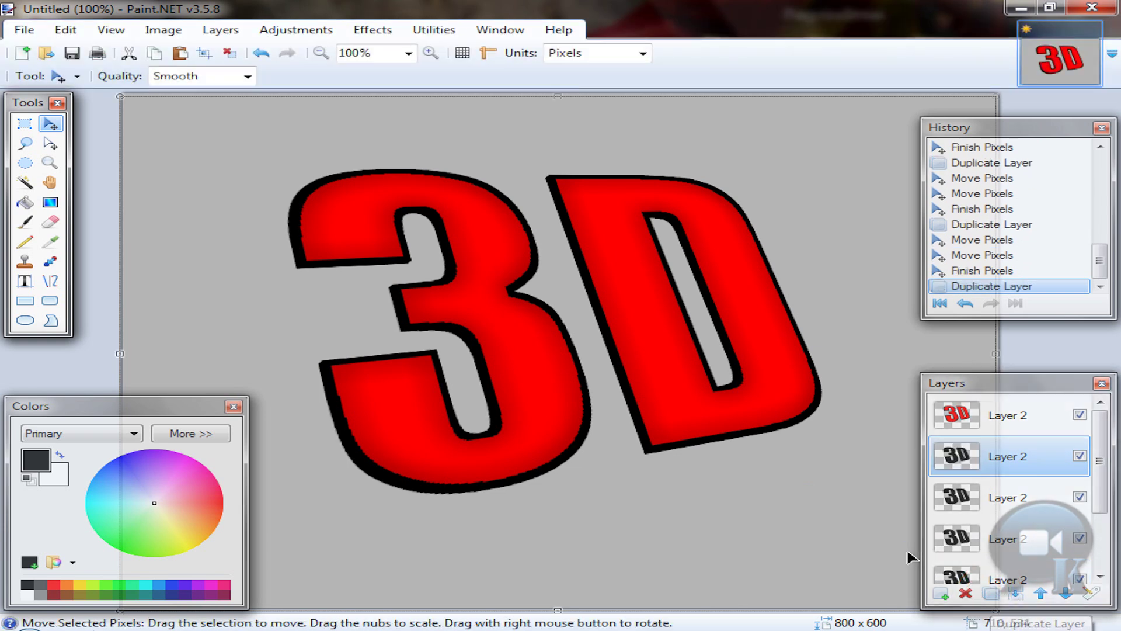
key(Left)
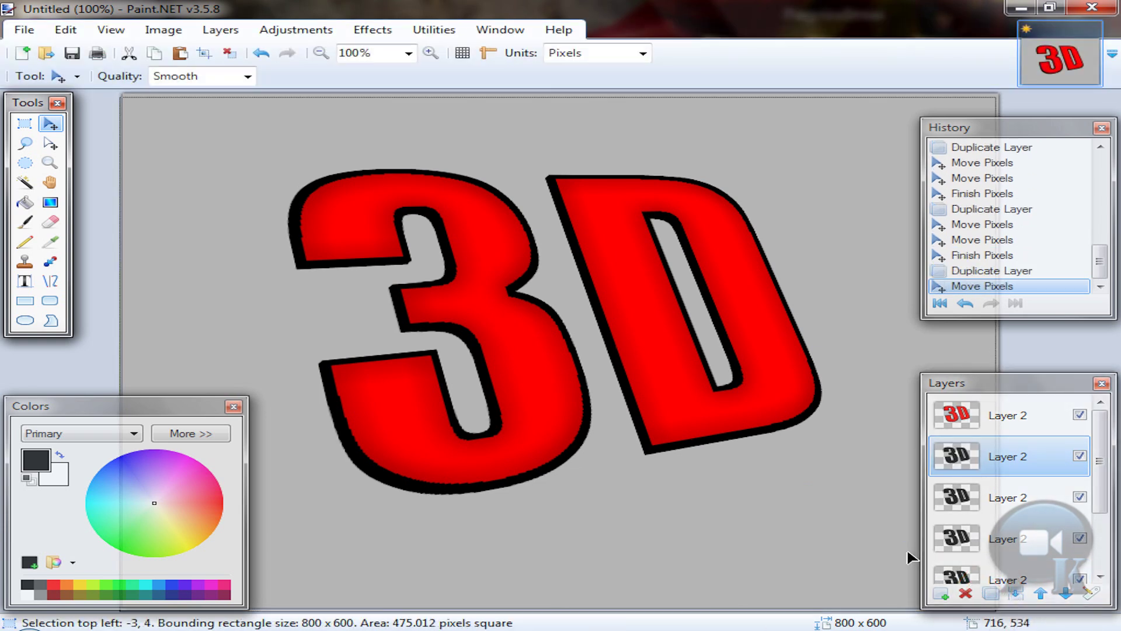
key(Down)
Add four more black copies, each nudged down-left, then clear the selection
click(999, 597)
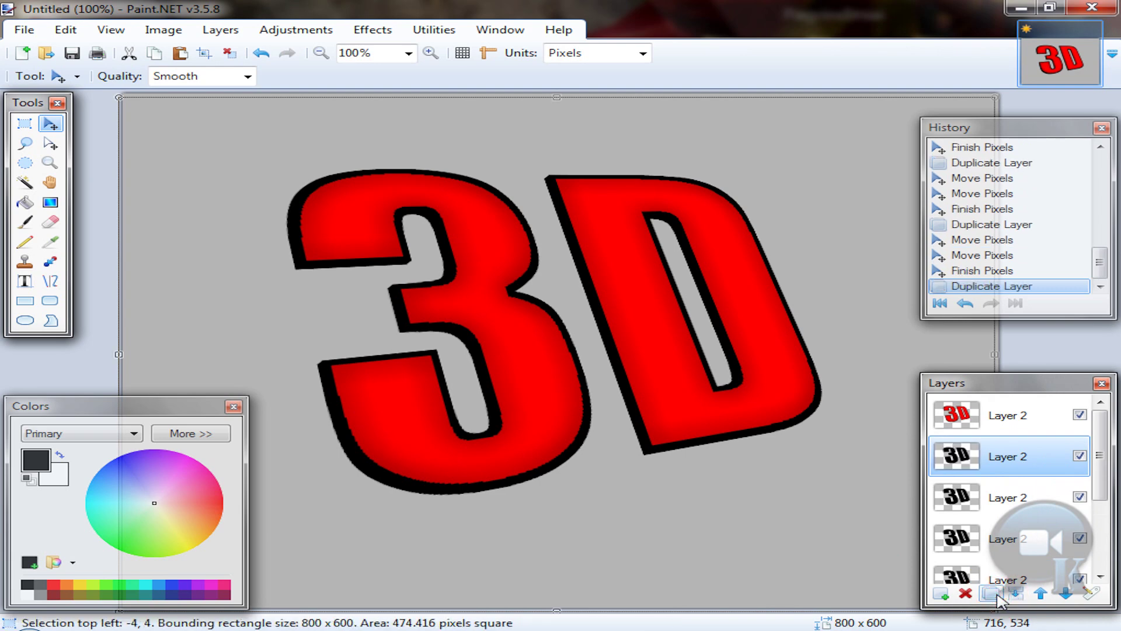
key(Left)
key(Down)
click(998, 596)
key(Left)
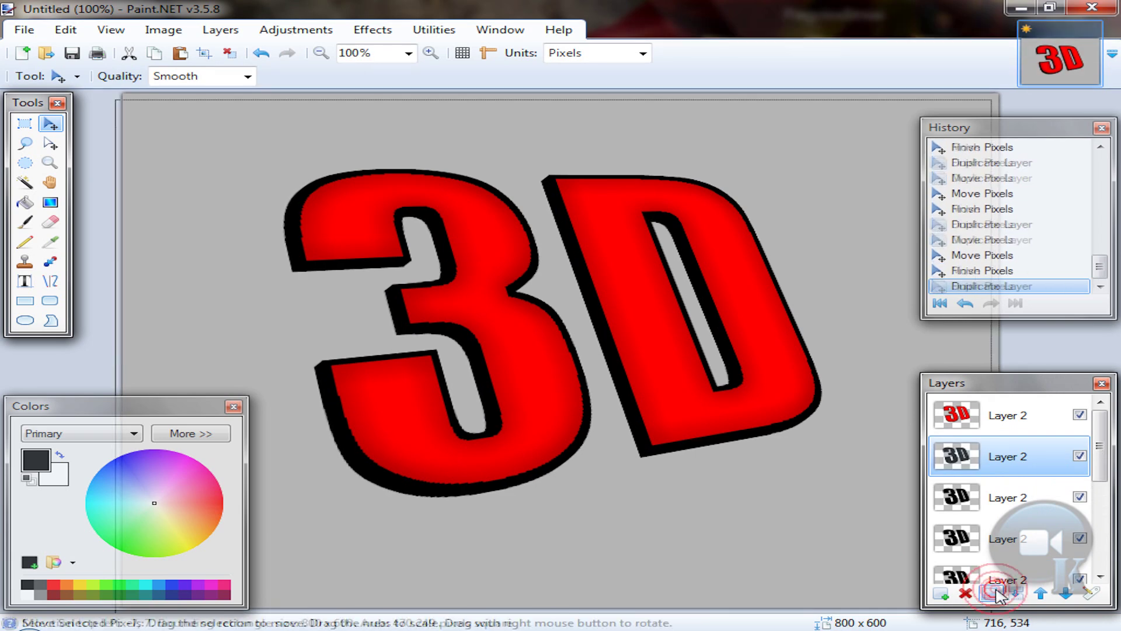
key(Down)
click(998, 596)
key(Left)
key(Down)
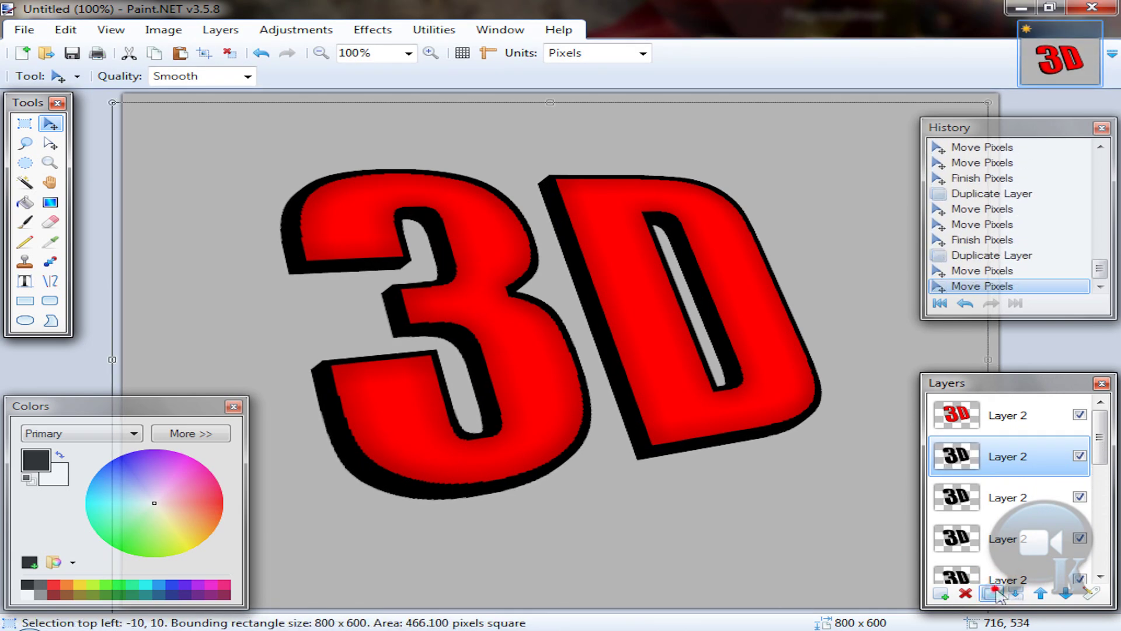
key(Left)
key(Left)
key(Down)
key(Down)
key(Down)
click(999, 597)
key(Left)
key(Down)
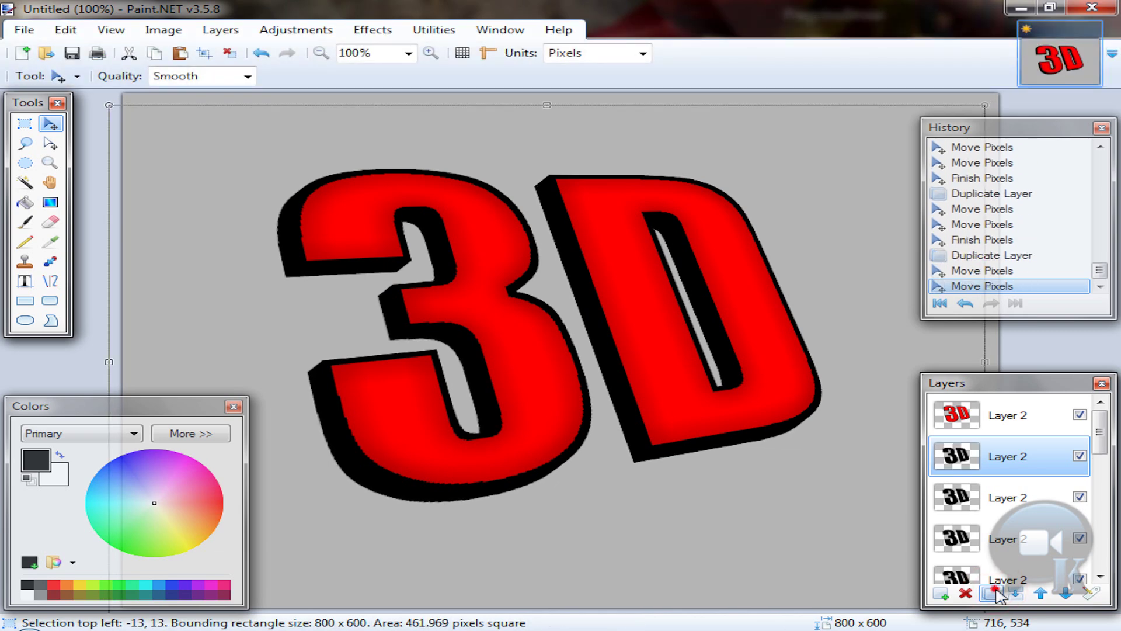
key(Left)
key(Left)
key(Down)
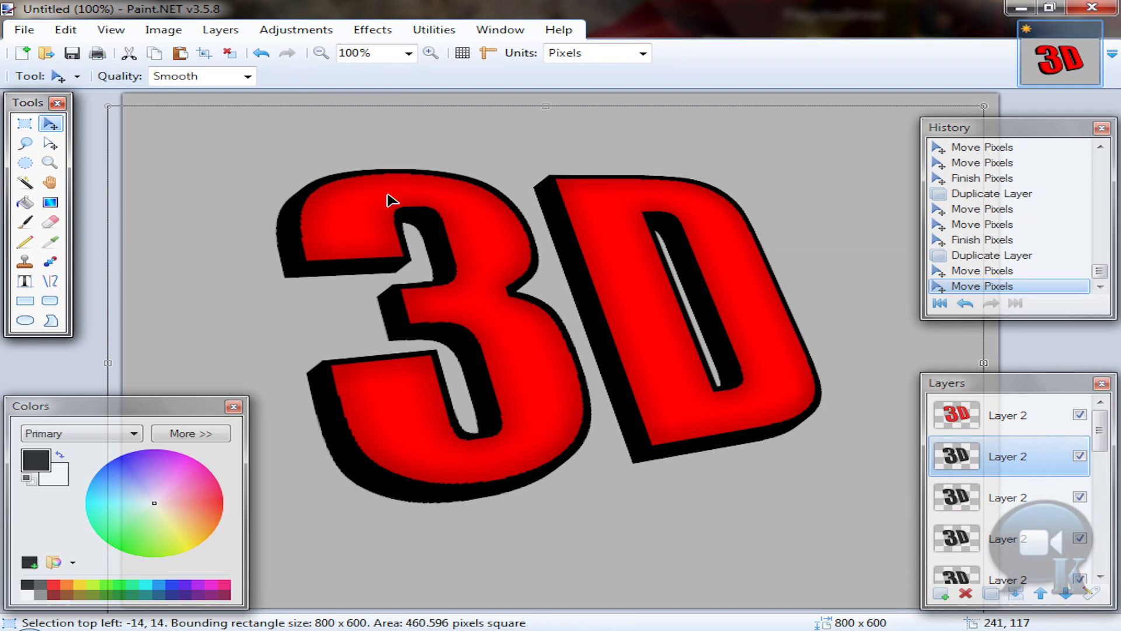
click(228, 53)
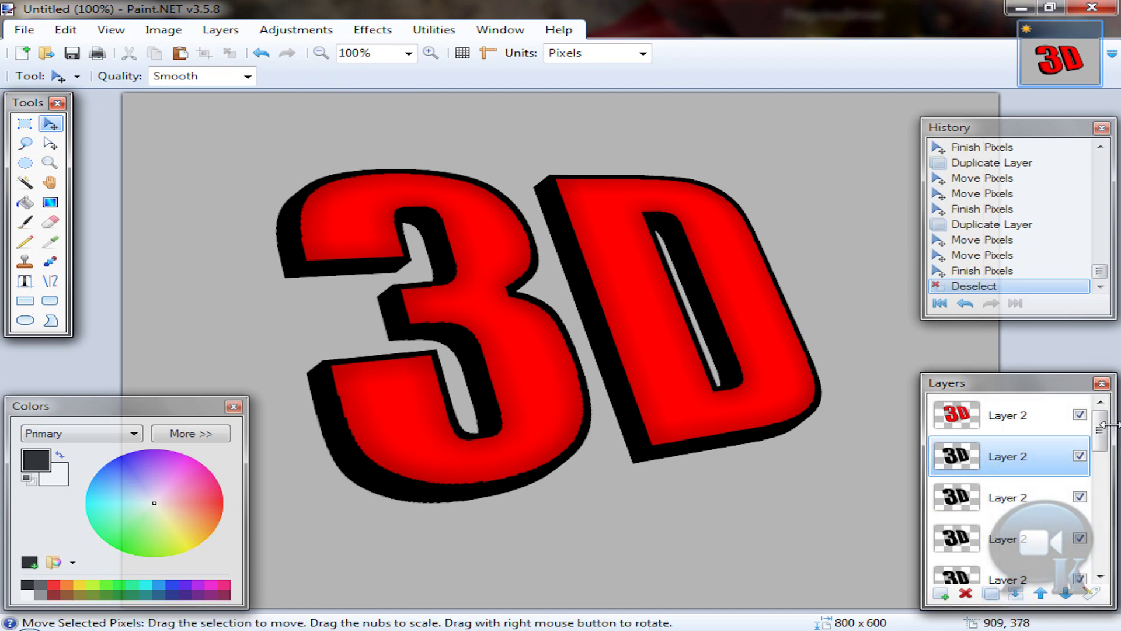
mouse_move(1101, 429)
mouse_down()
mouse_move(1102, 557)
mouse_move(1099, 424)
mouse_move(1101, 545)
mouse_up()
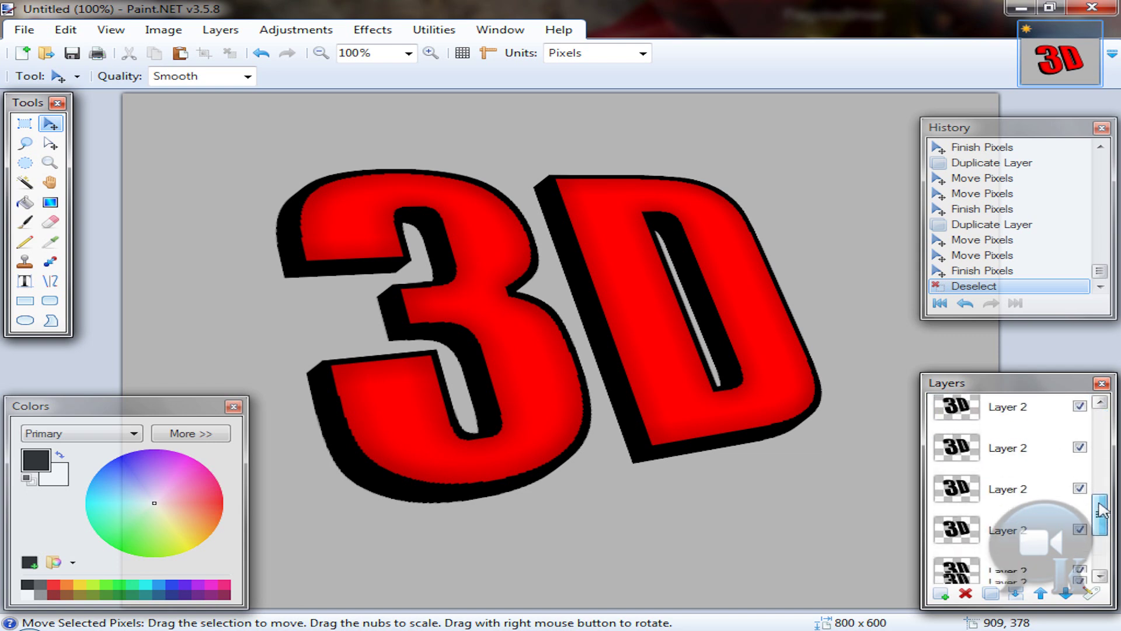
Select the top black shadow copy and merge the copies down into a single layer
click(1008, 564)
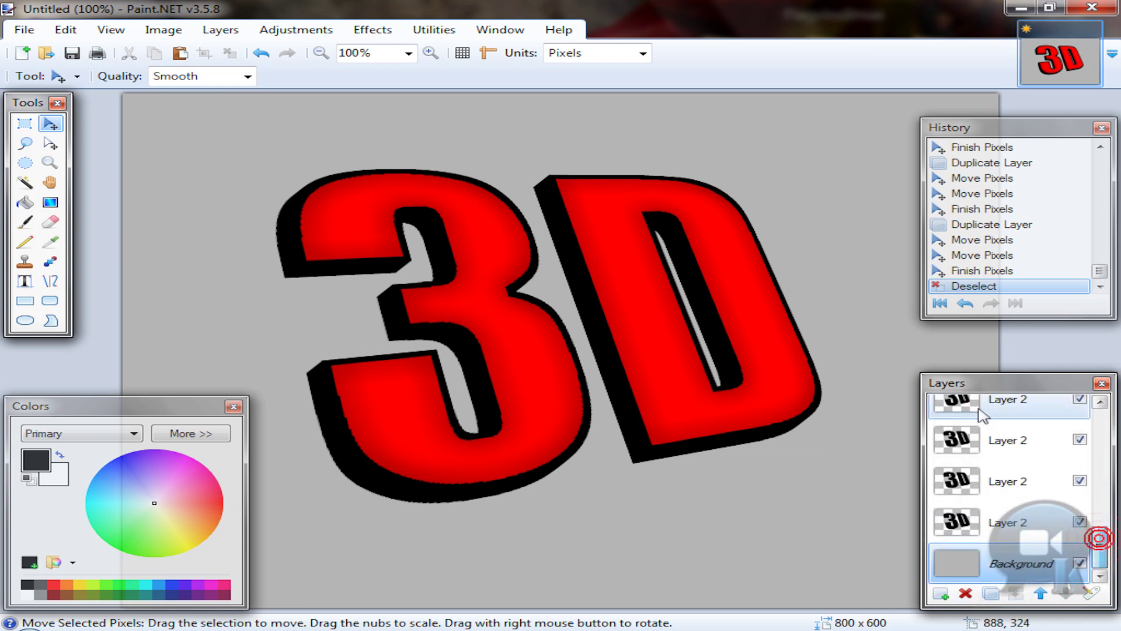
drag(1101, 545, 1100, 425)
click(998, 417)
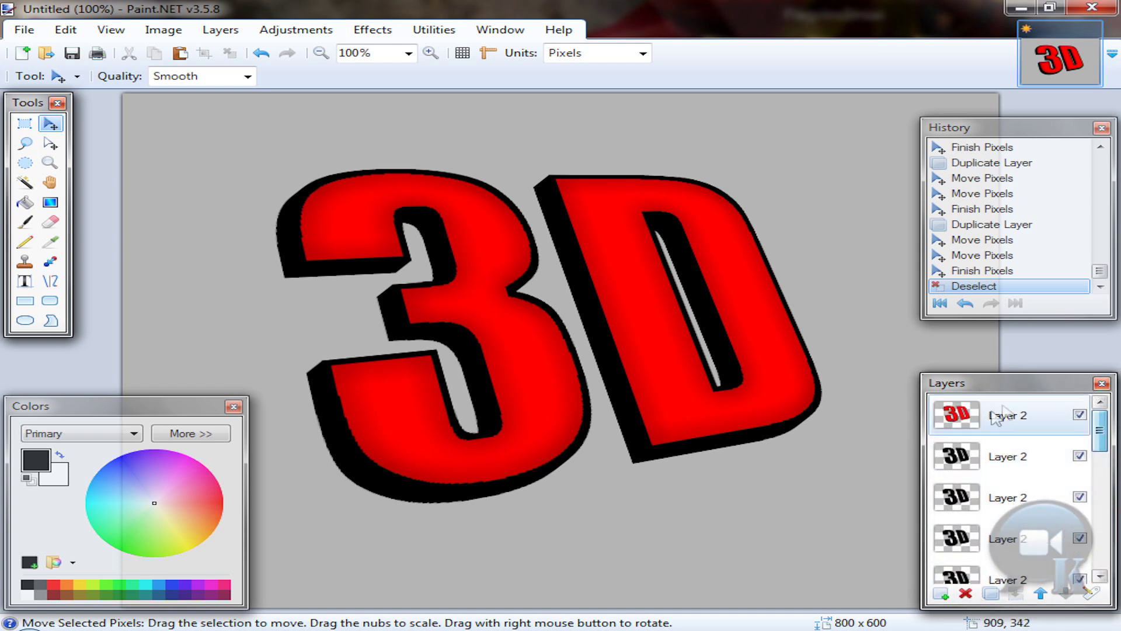
click(1008, 457)
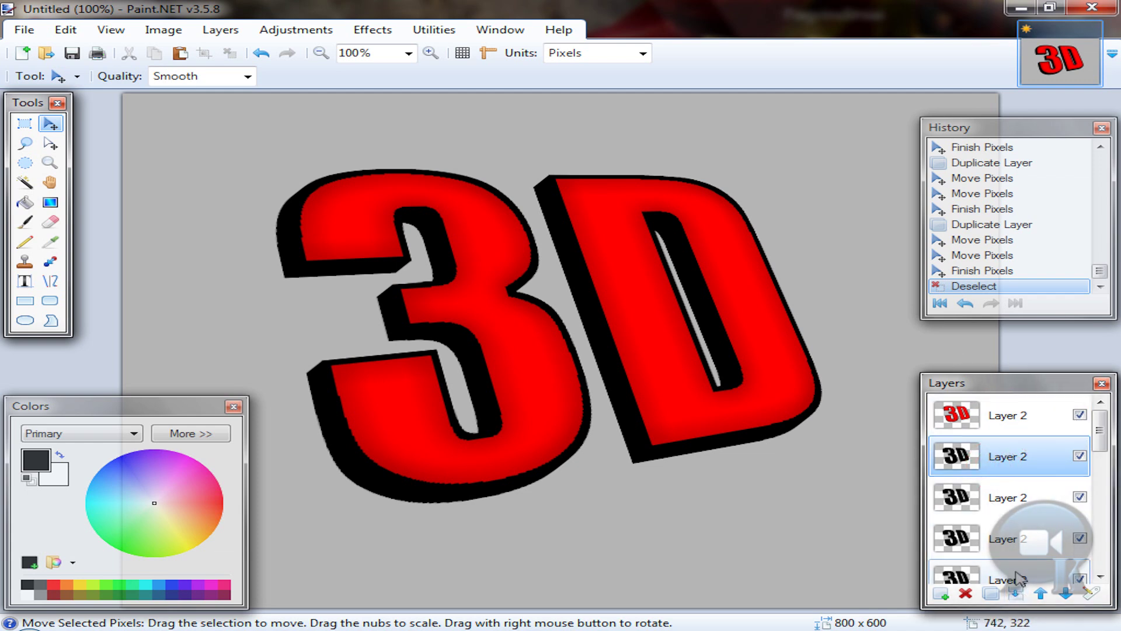
click(1019, 592)
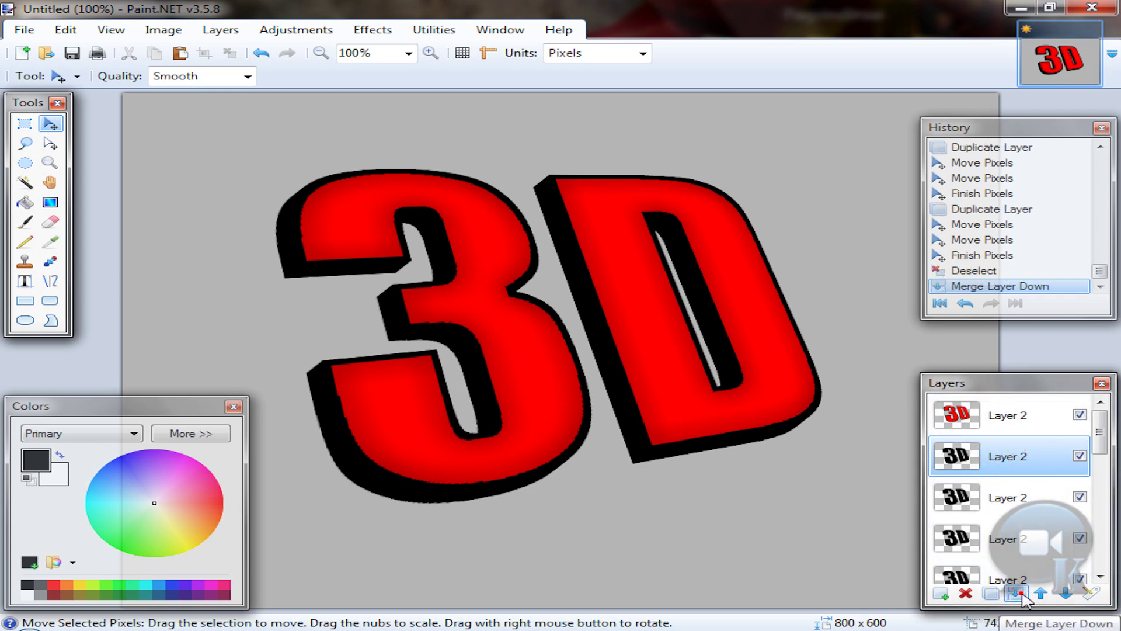
click(1019, 593)
click(1018, 593)
click(1019, 592)
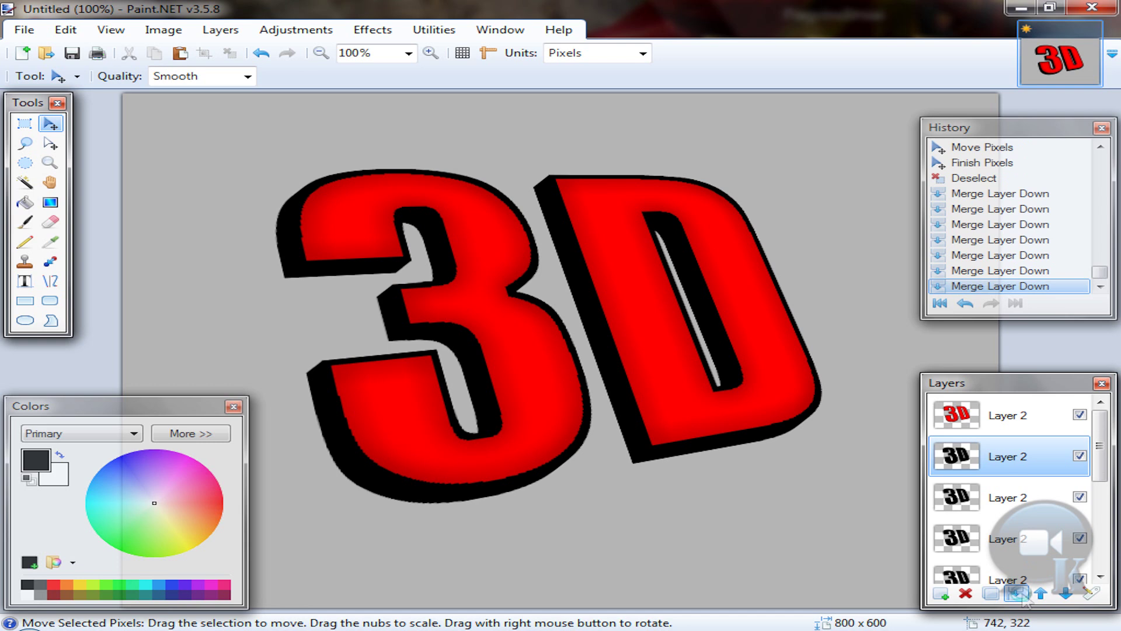
click(1019, 593)
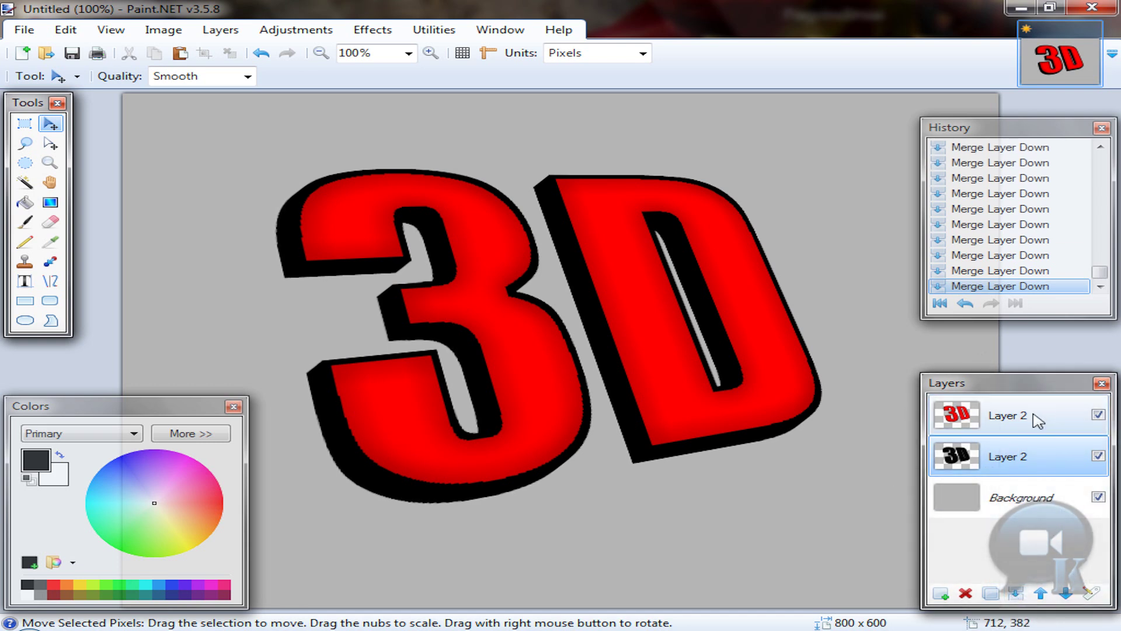
Magic Wand-select the 3D text shape and make the black shadow layer active
click(27, 182)
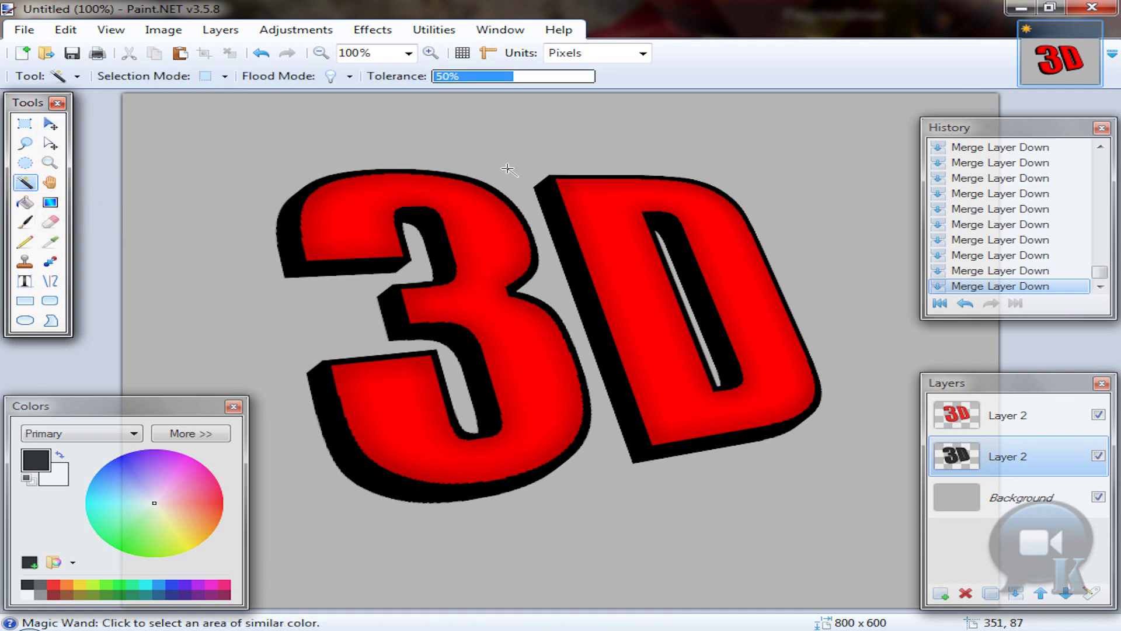
click(349, 255)
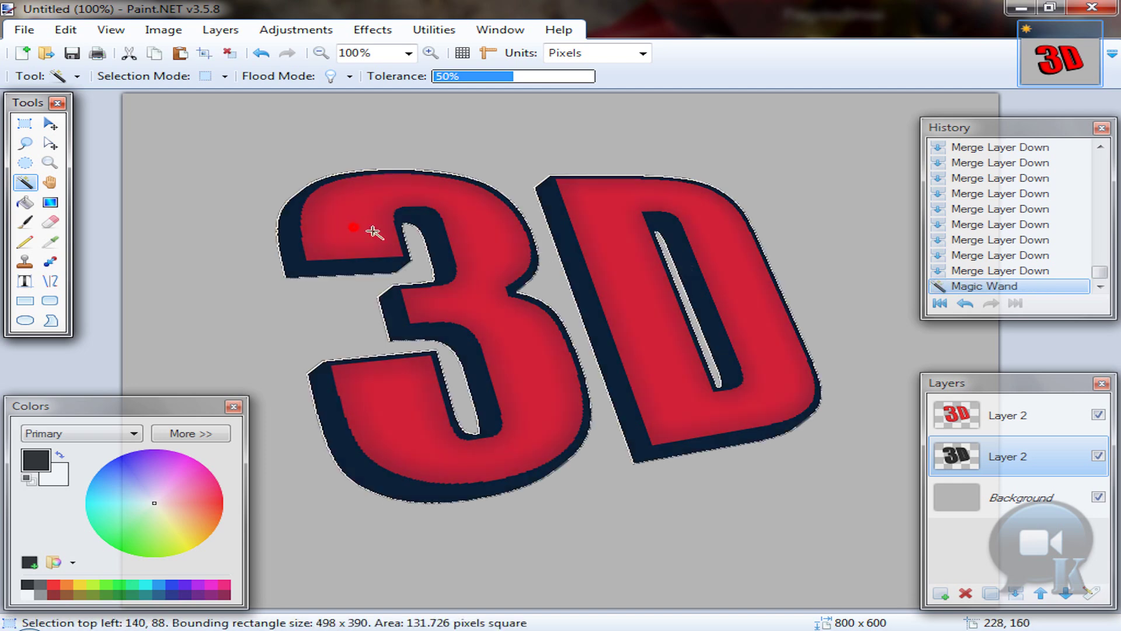
click(1012, 456)
Apply Bevel Selection with depth 8 to the black shadow layer inside the text
click(372, 29)
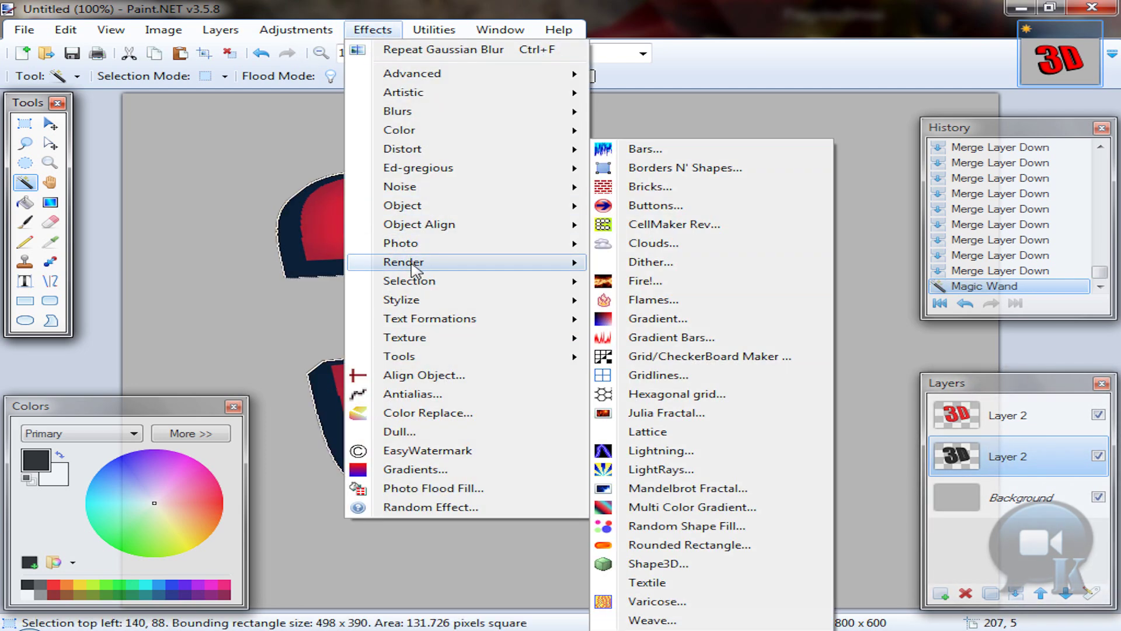
click(406, 261)
mouse_move(409, 281)
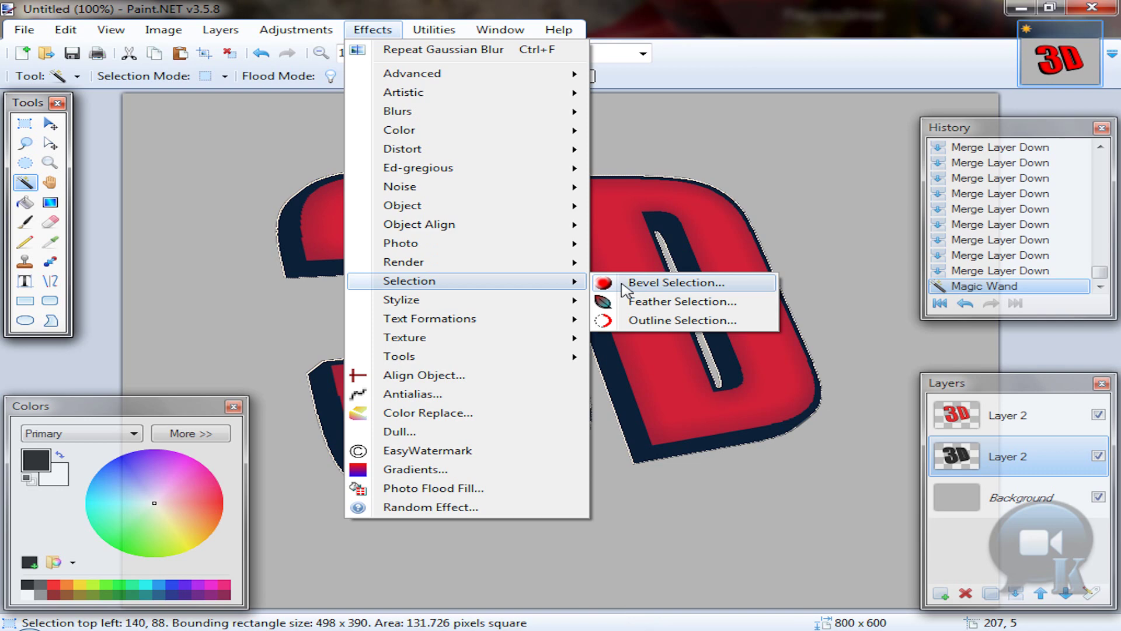
click(676, 282)
mouse_move(473, 167)
mouse_down()
mouse_move(675, 179)
mouse_move(797, 231)
mouse_up()
drag(708, 257, 720, 258)
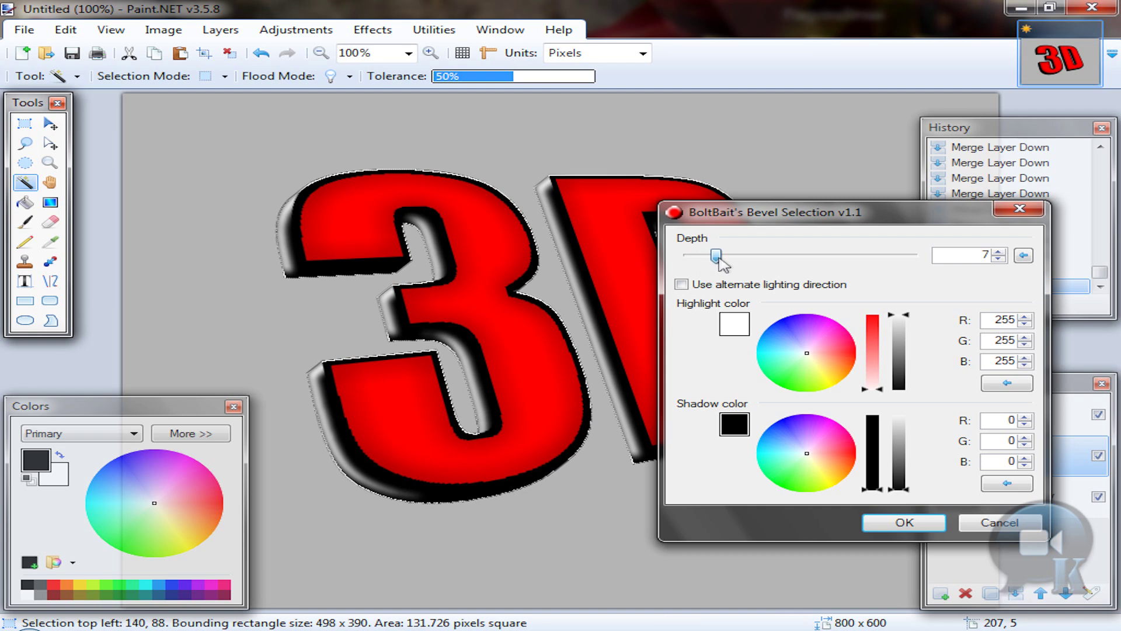
drag(720, 259, 724, 260)
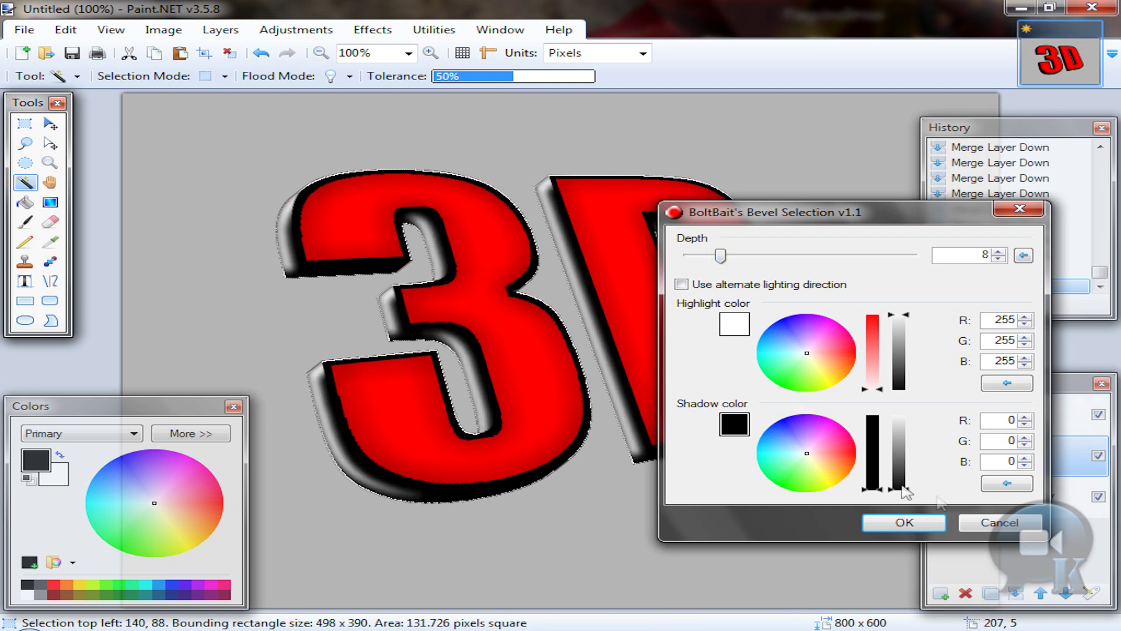
click(905, 522)
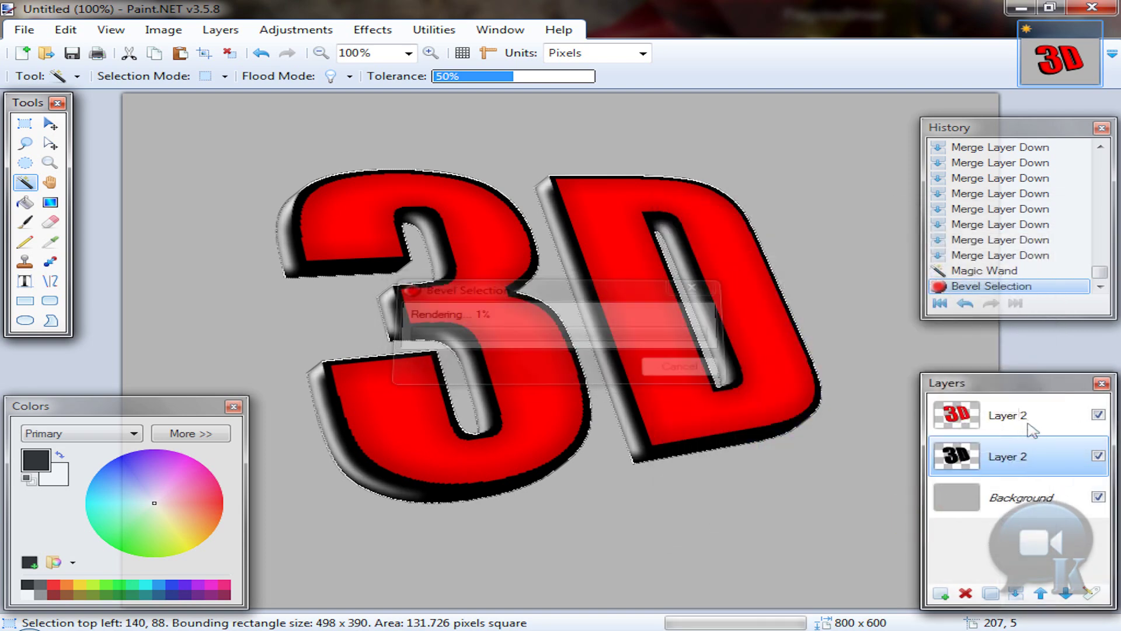
click(1016, 415)
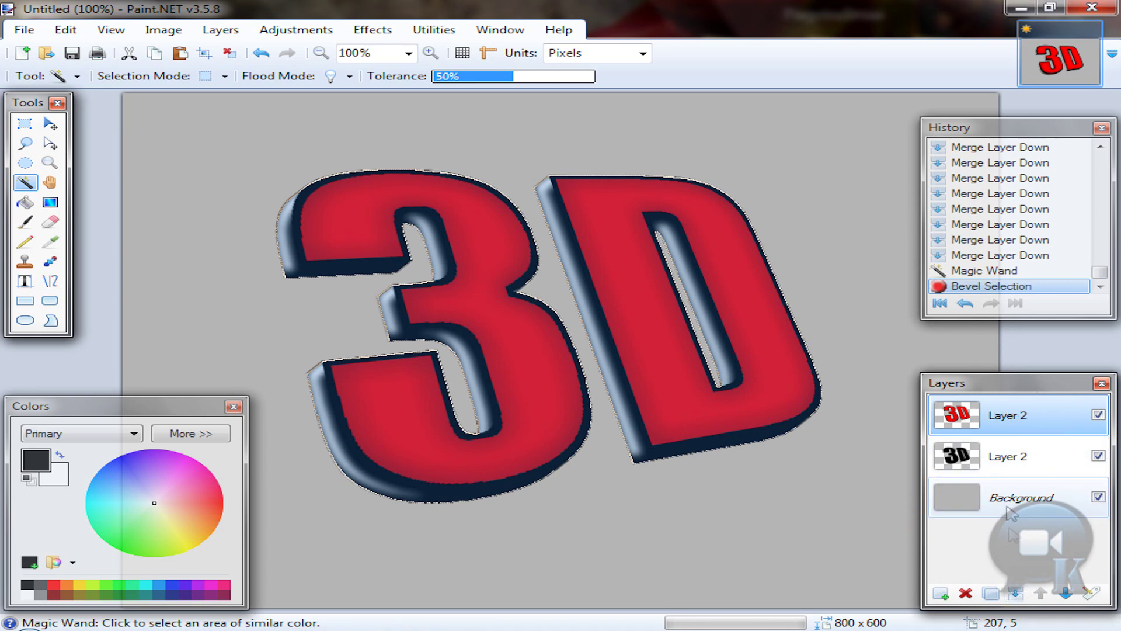
Merge red text Layer 2 down onto the bevelled black extrusion, then deselect all
click(1013, 415)
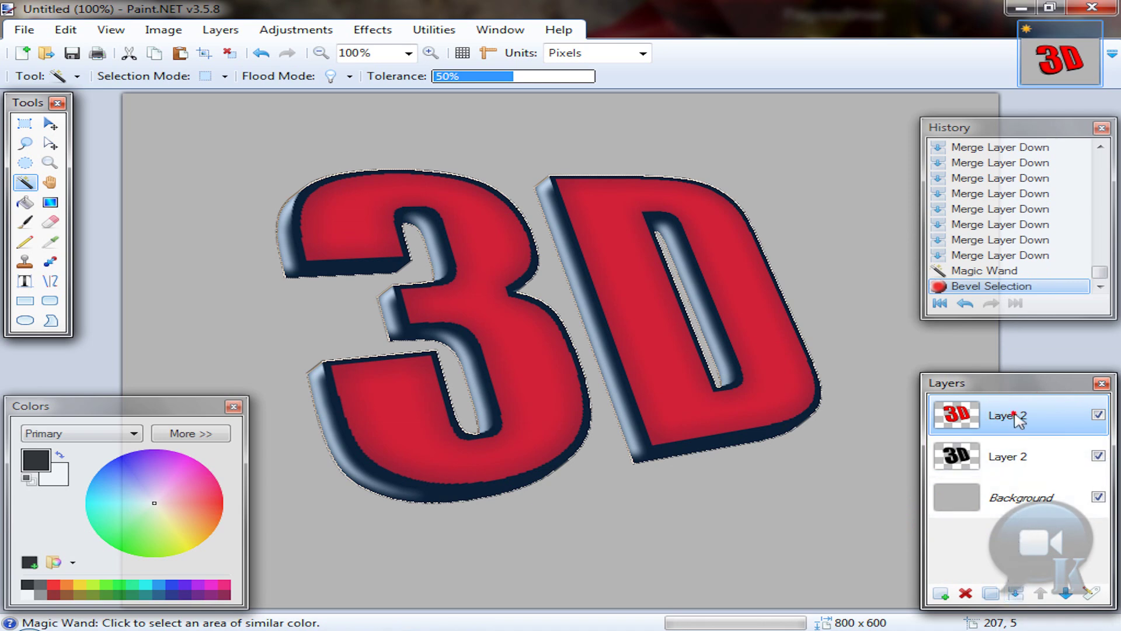
click(1017, 596)
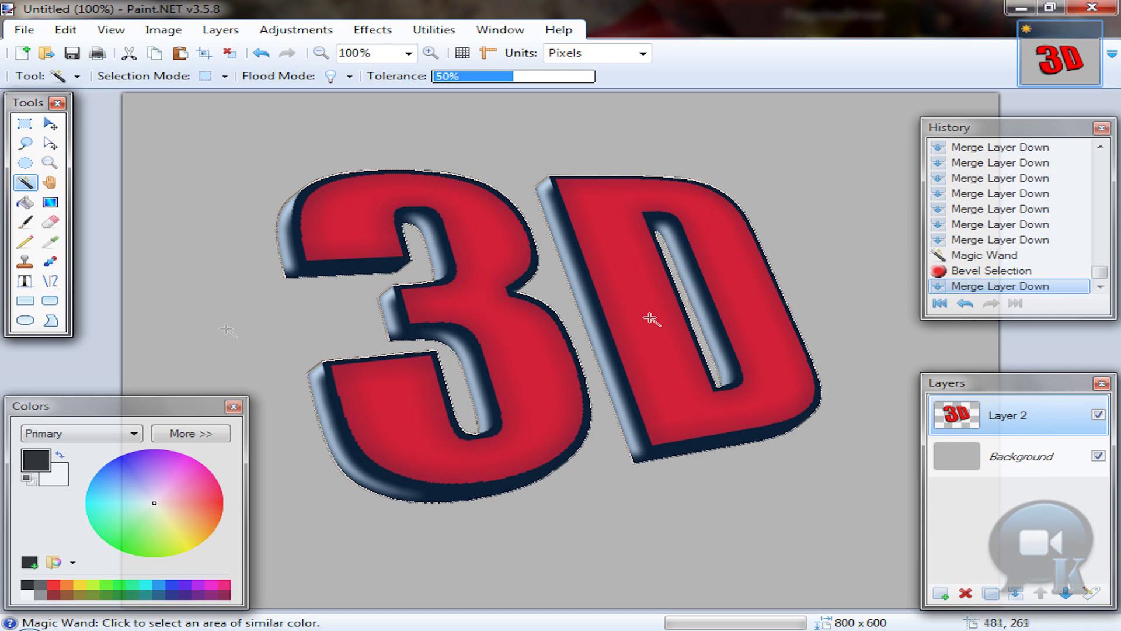
click(234, 53)
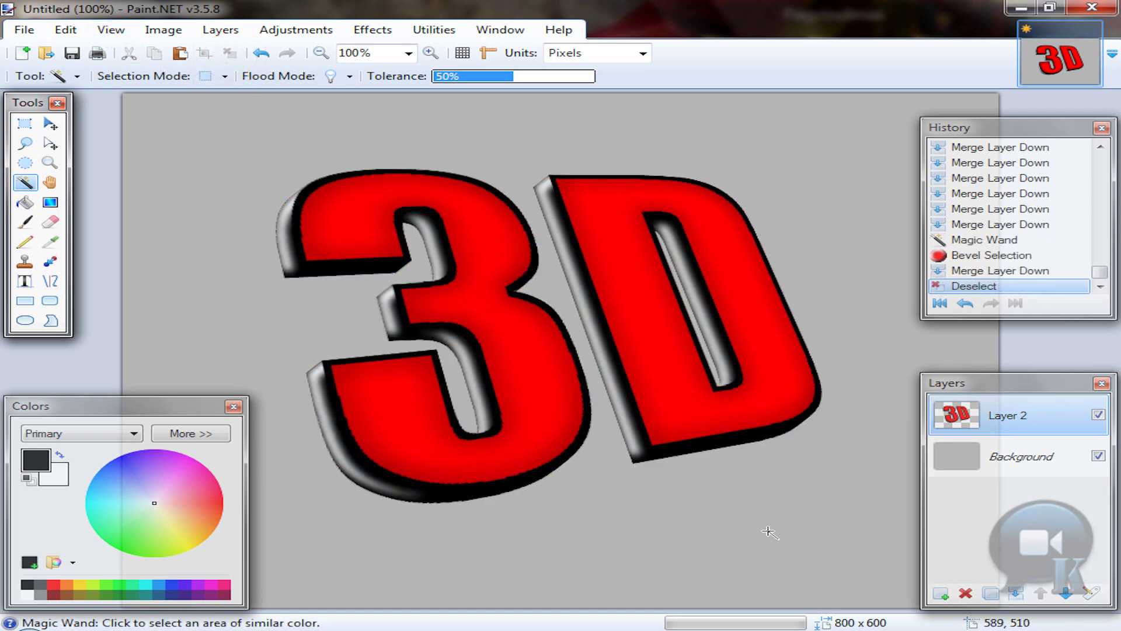